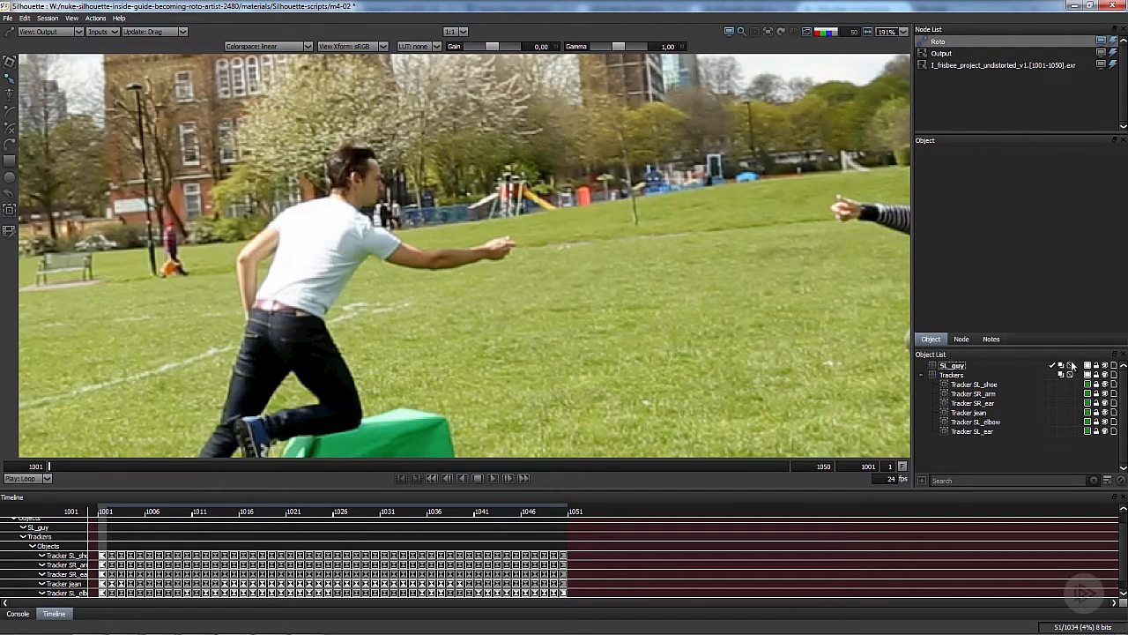
# - Create a new layer inside the SL_guy layer and name it SR_Arm
pyautogui.click(1106, 480)
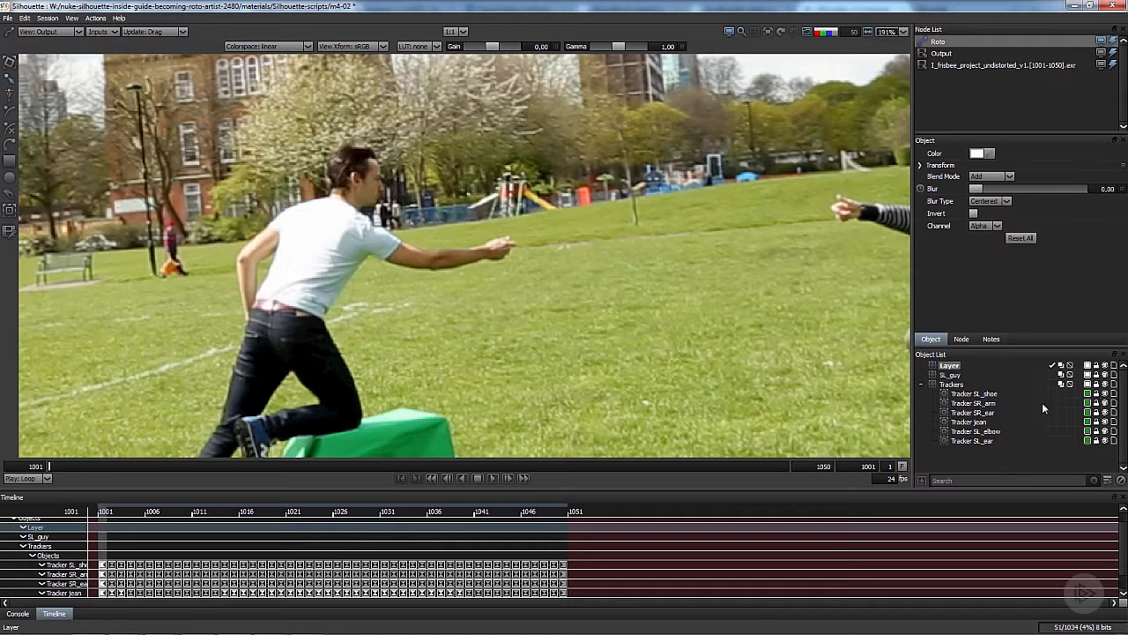
pyautogui.moveTo(951, 369); pyautogui.dragTo(961, 377)
pyautogui.doubleClick(958, 377)
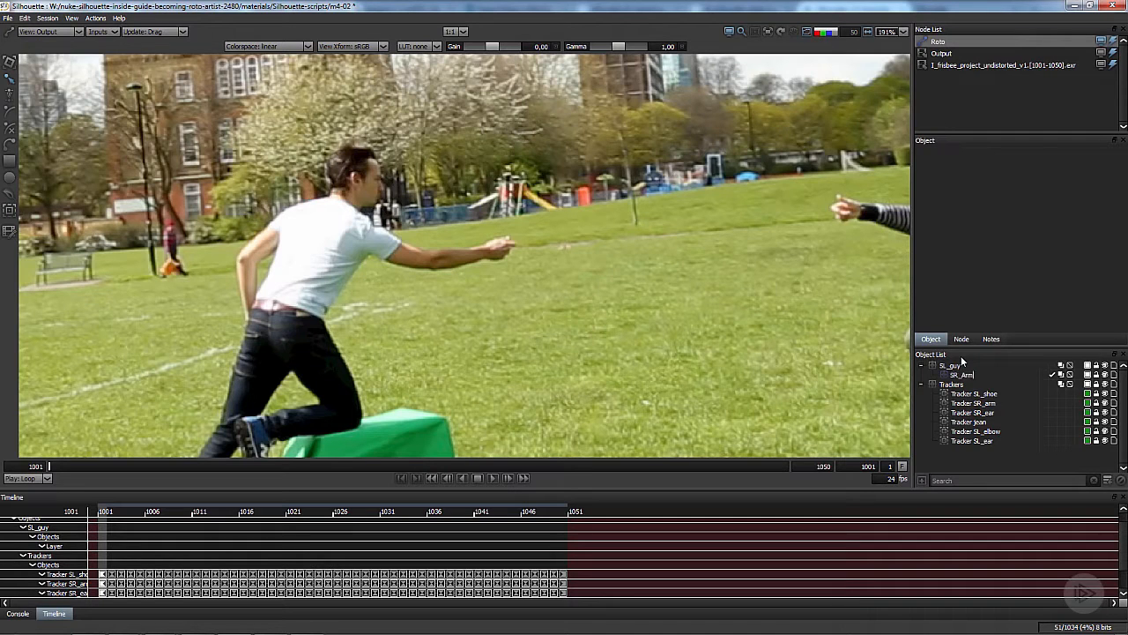
# - Apply the motion of Tracker SL_elbow to the SR_Arm layer with the point tracker
pyautogui.moveTo(243, 371); pyautogui.dragTo(293, 367)
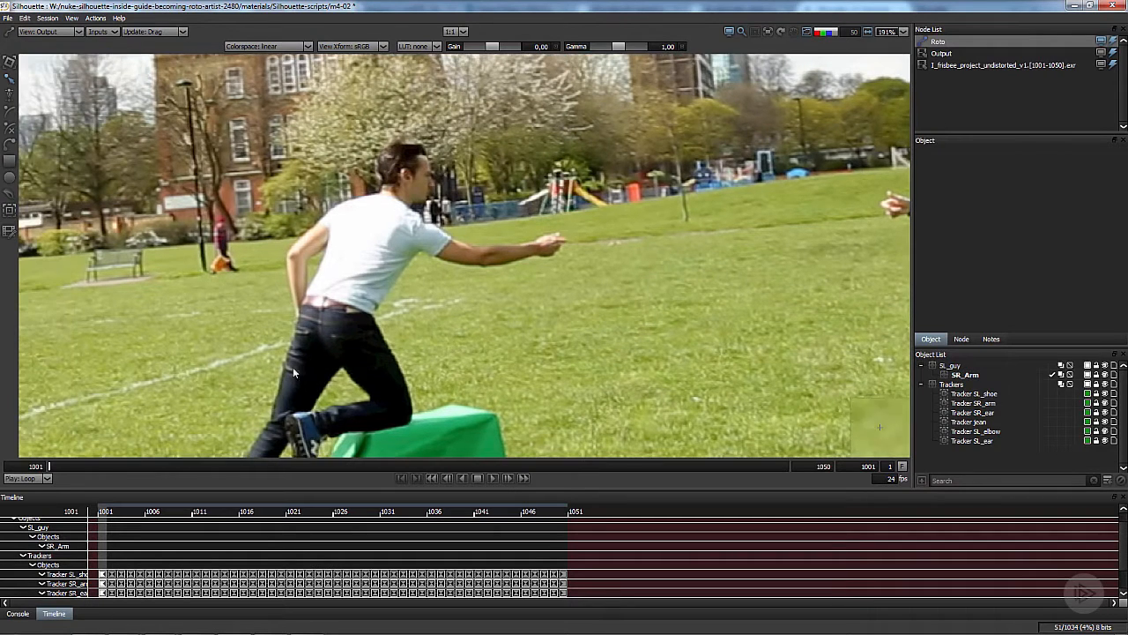
pyautogui.moveTo(48, 467)
pyautogui.mouseDown()
pyautogui.moveTo(592, 466)
pyautogui.moveTo(28, 458)
pyautogui.mouseUp()
pyautogui.click(965, 374)
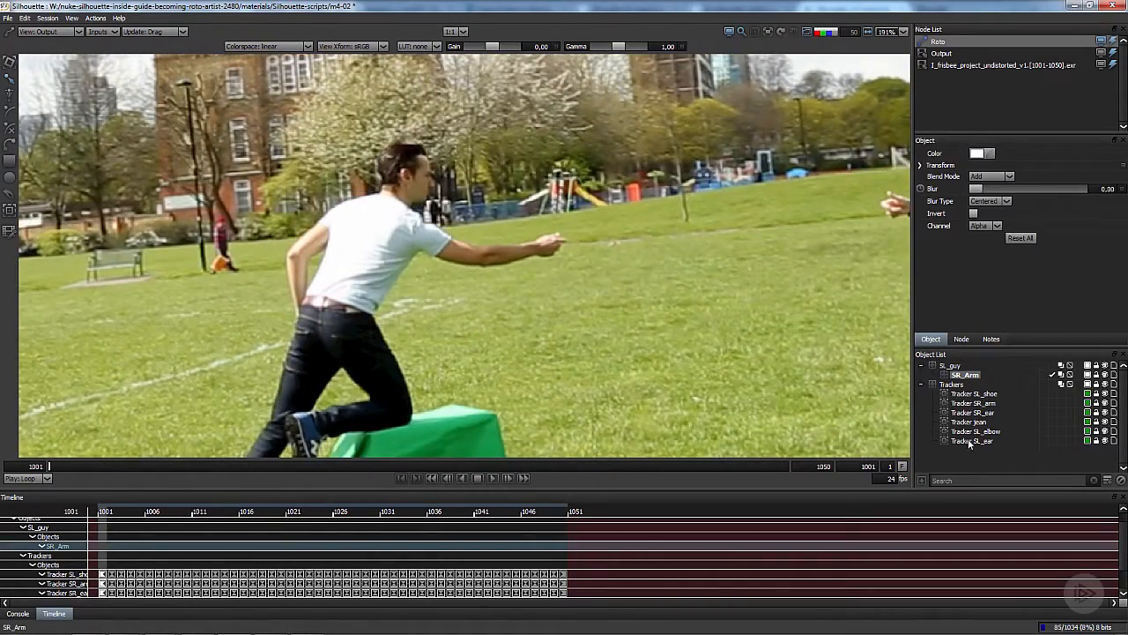
pyautogui.click(968, 441)
pyautogui.click(977, 431)
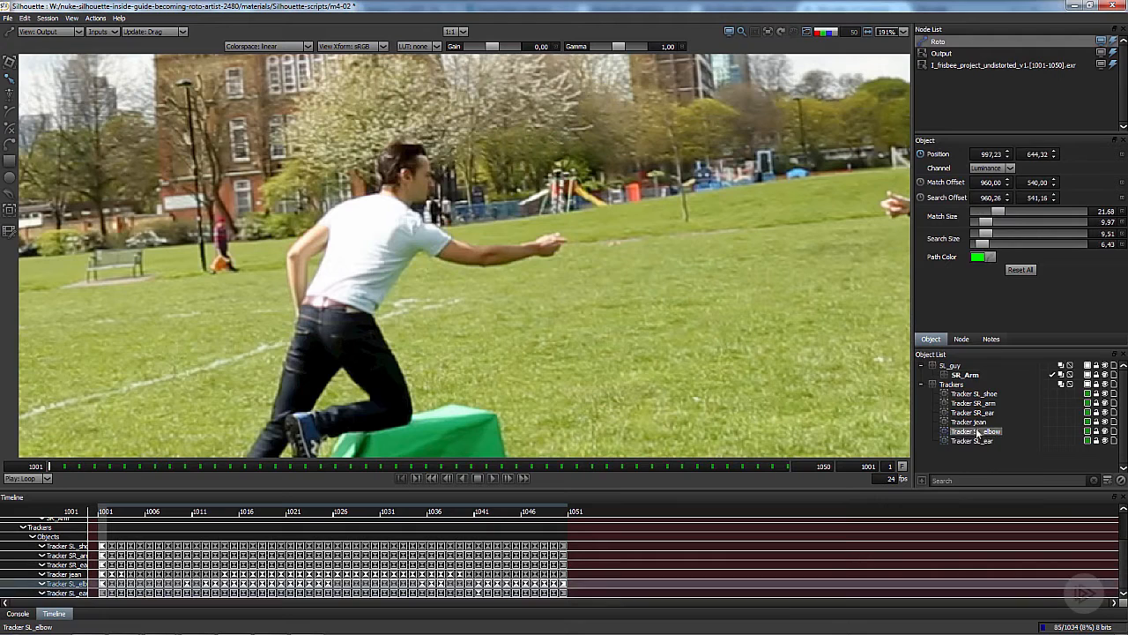
pyautogui.keyDown('ctrl'); pyautogui.click(965, 375); pyautogui.keyUp('ctrl')
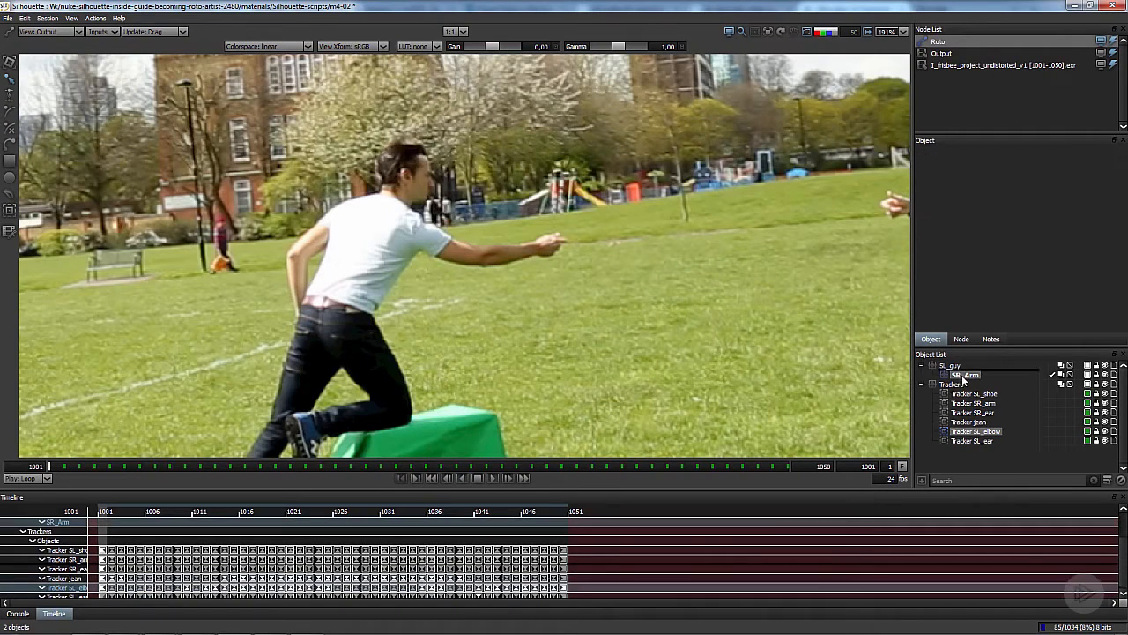
pyautogui.click(9, 211)
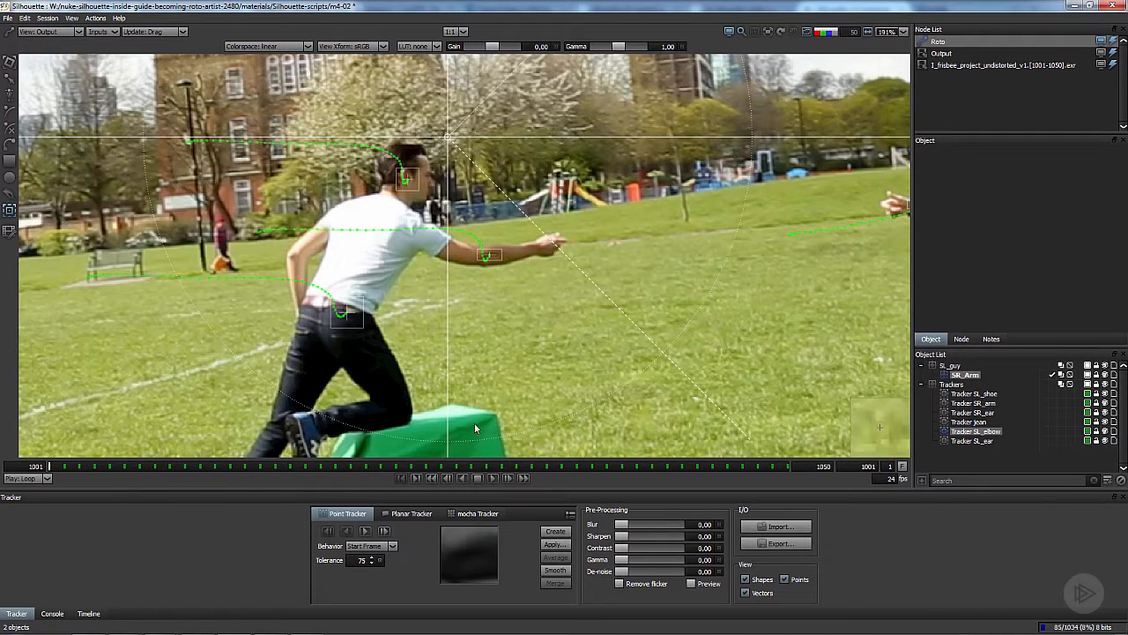
pyautogui.click(555, 546)
pyautogui.click(544, 356)
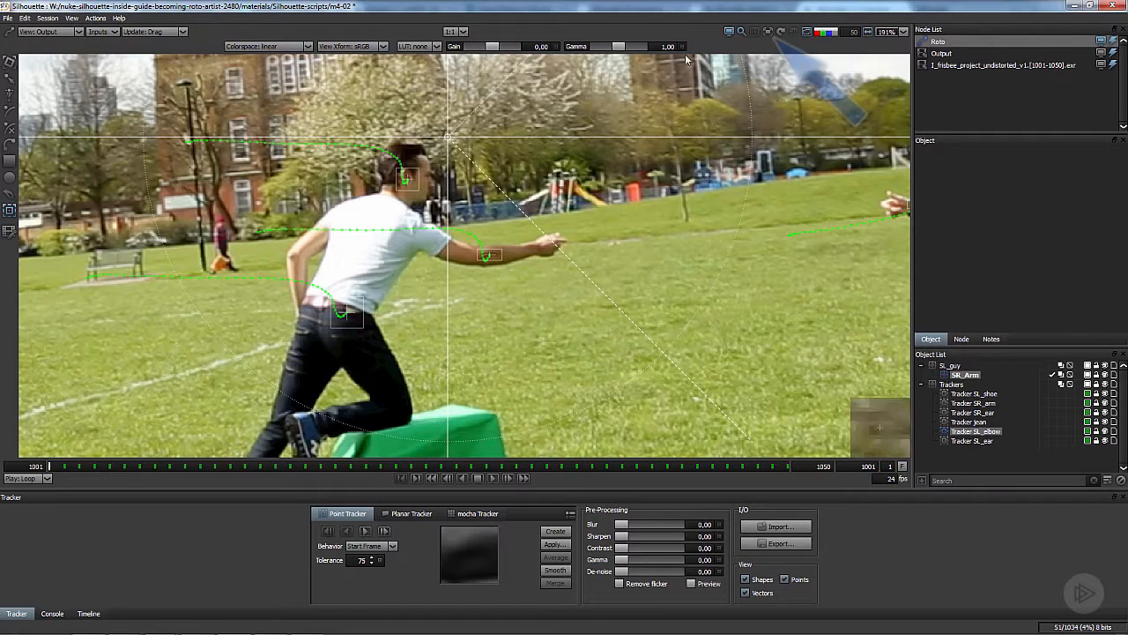
# - Play and scrub the clip with the SR_Arm layer selected to check its tracked motion, returning to frame 1001
pyautogui.click(965, 376)
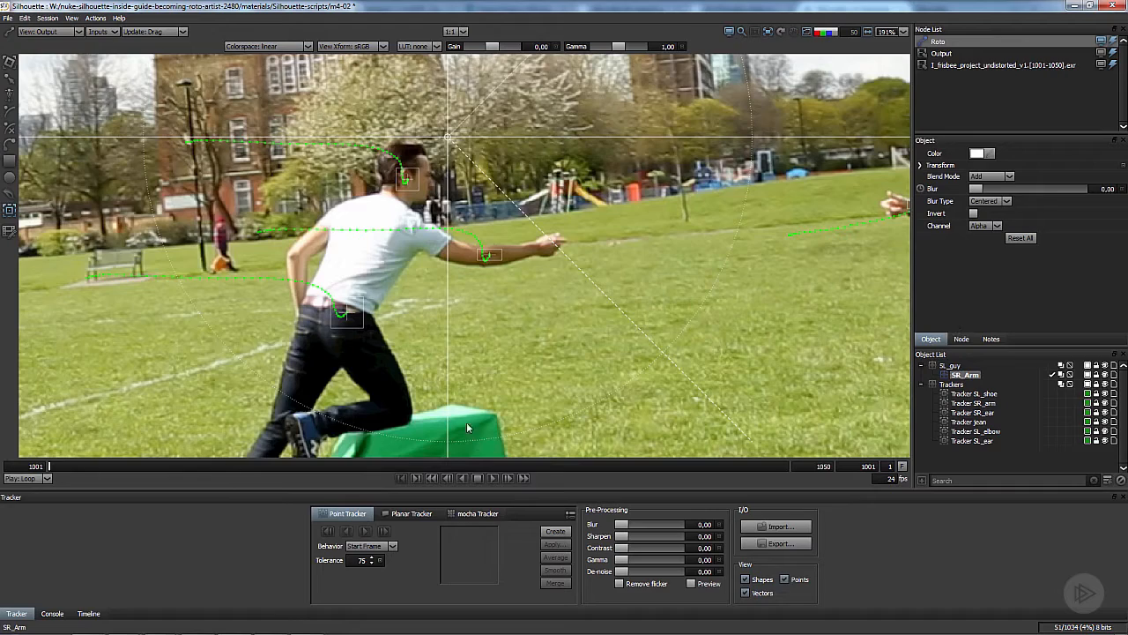
pyautogui.moveTo(467, 424); pyautogui.dragTo(486, 444)
pyautogui.click(13, 80)
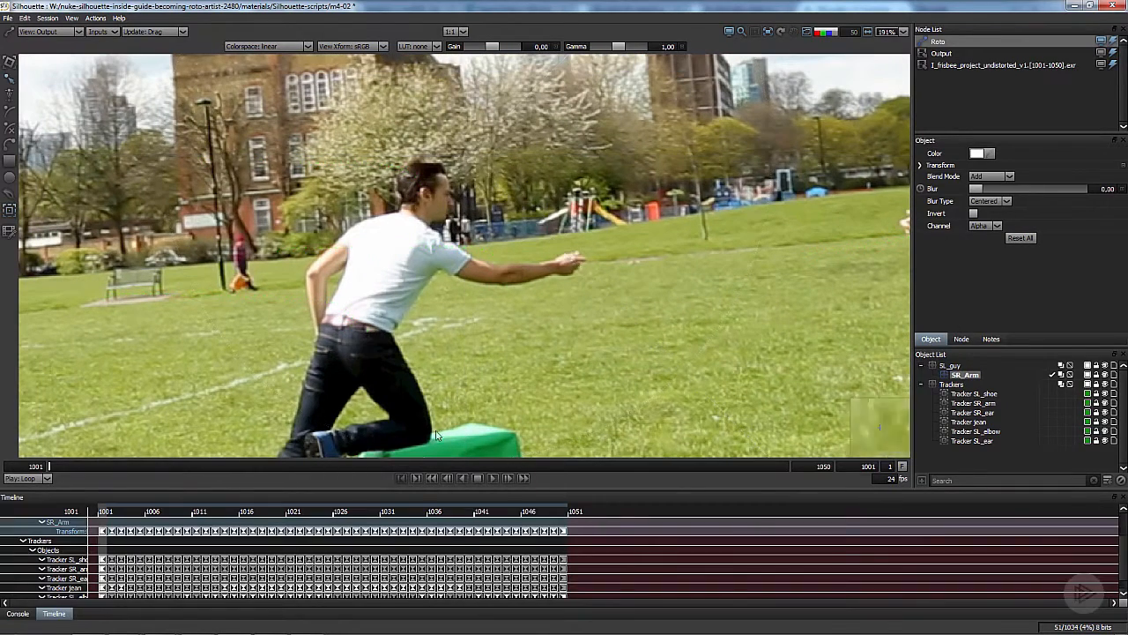
pyautogui.click(492, 477)
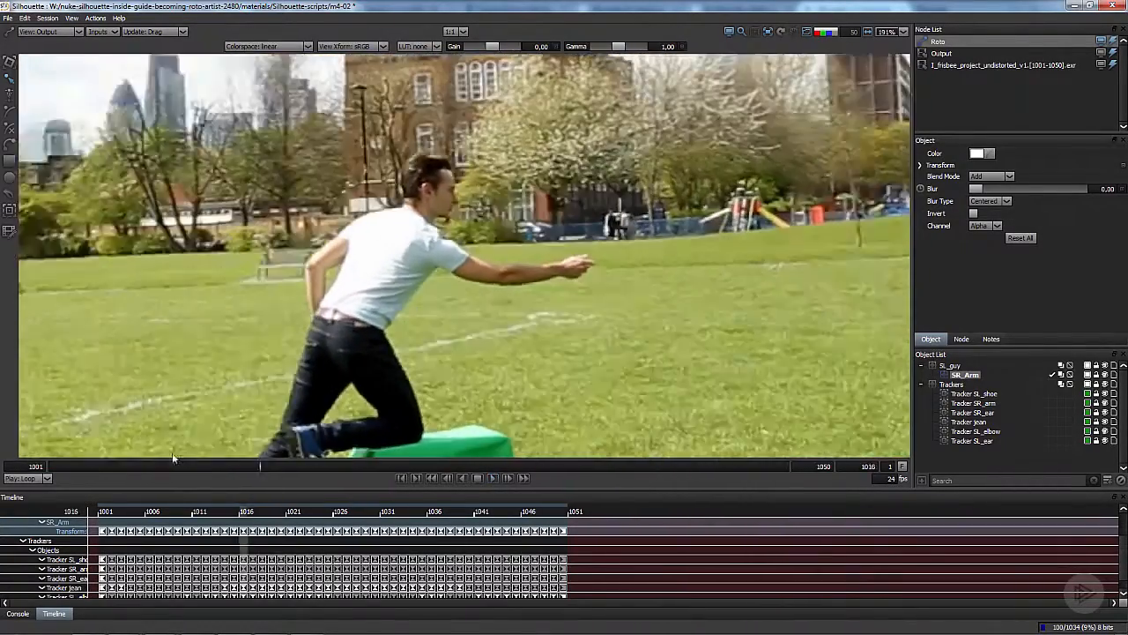
pyautogui.moveTo(170, 464); pyautogui.dragTo(2, 452)
# - Trace a closed B-spline inside SR_Arm around the outstretched forearm and hand at frame 1001, from the elbow to the fingertips
pyautogui.scroll(3, 528, 302)
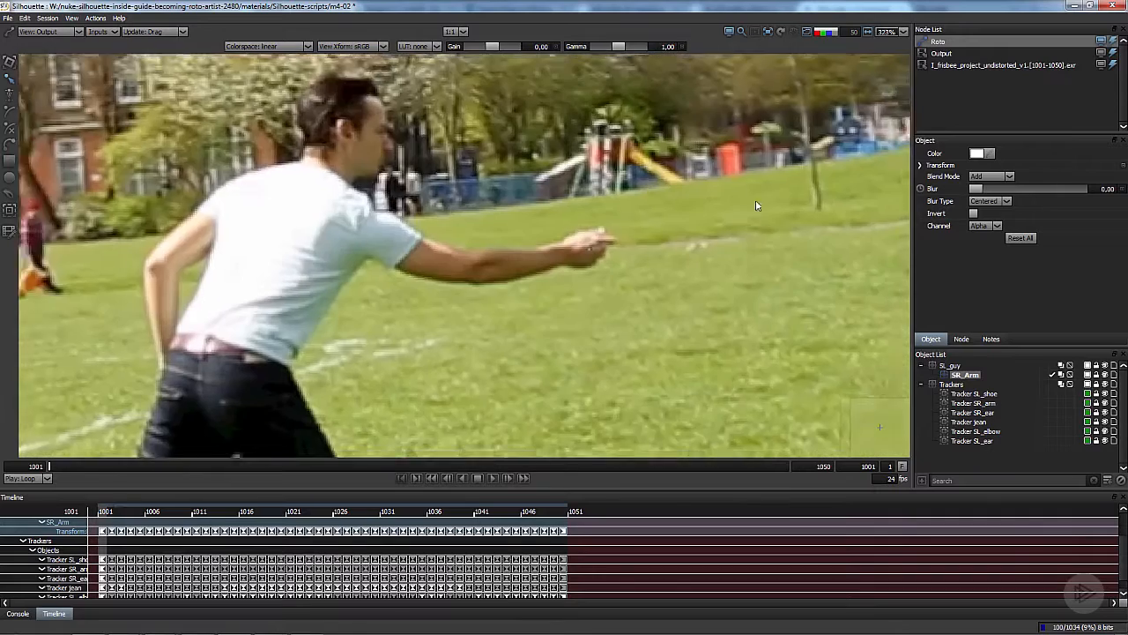
pyautogui.moveTo(532, 273); pyautogui.dragTo(499, 292)
pyautogui.scroll(3, 500, 292)
pyautogui.click(10, 113)
pyautogui.scroll(2, 379, 267)
pyautogui.click(396, 267)
pyautogui.click(426, 248)
pyautogui.click(473, 244)
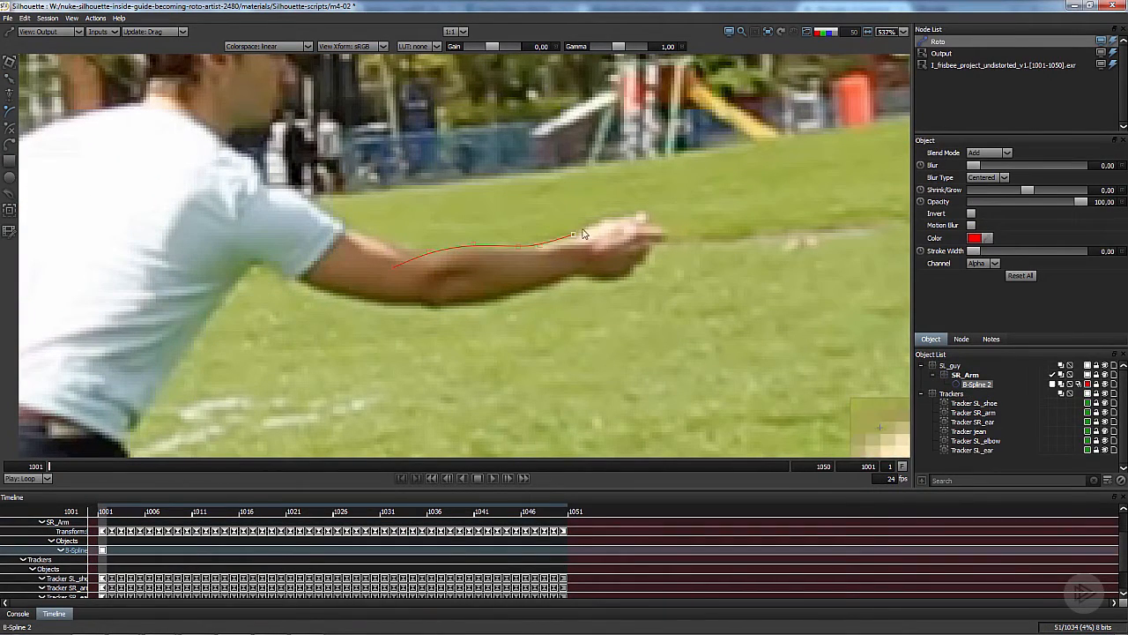
pyautogui.click(667, 234)
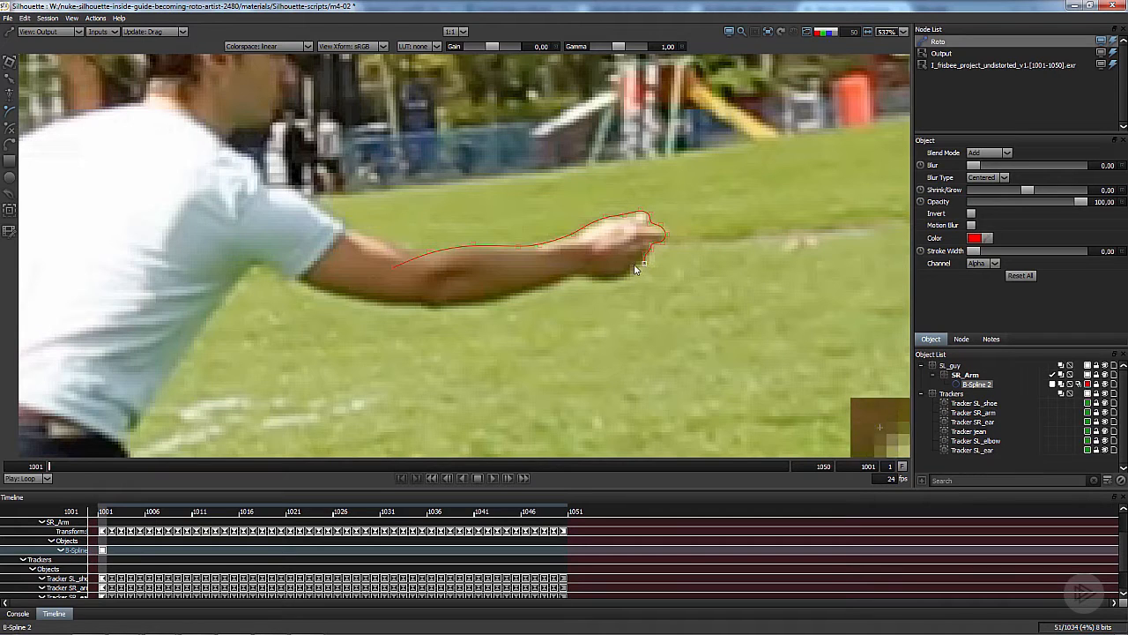
pyautogui.moveTo(537, 283); pyautogui.dragTo(558, 267)
pyautogui.click(552, 270)
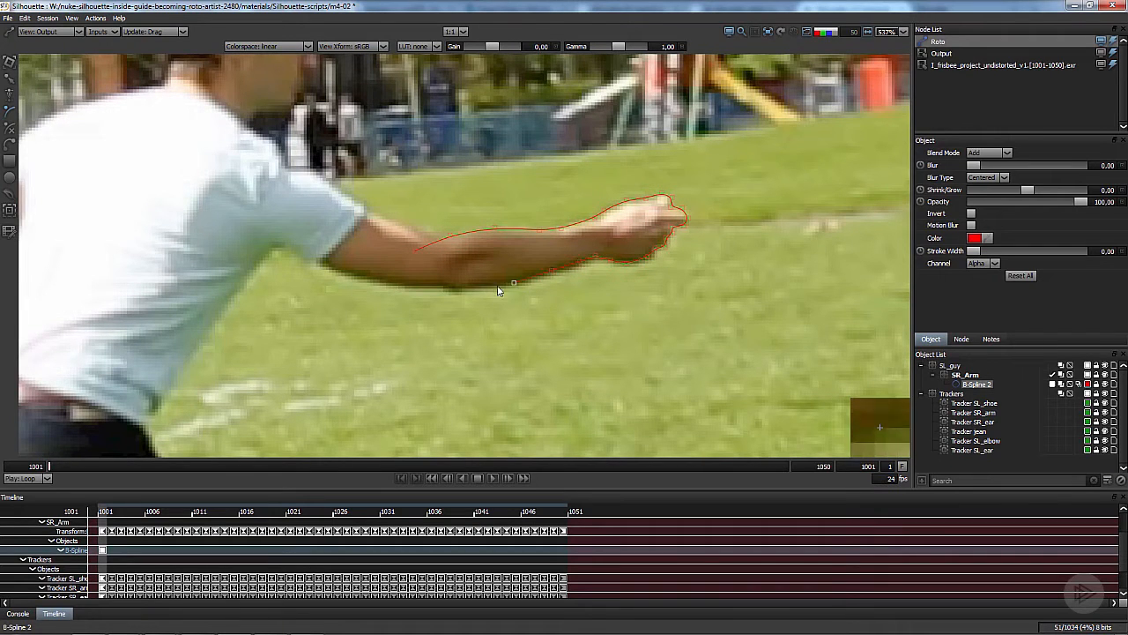
pyautogui.click(454, 291)
pyautogui.click(441, 285)
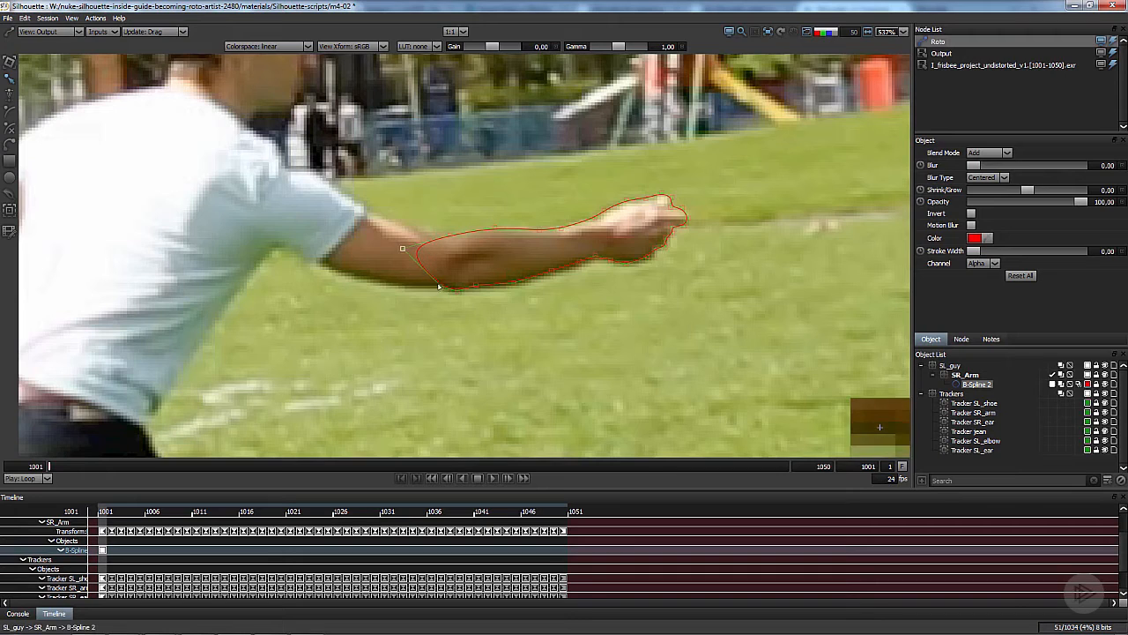
pyautogui.click(404, 250)
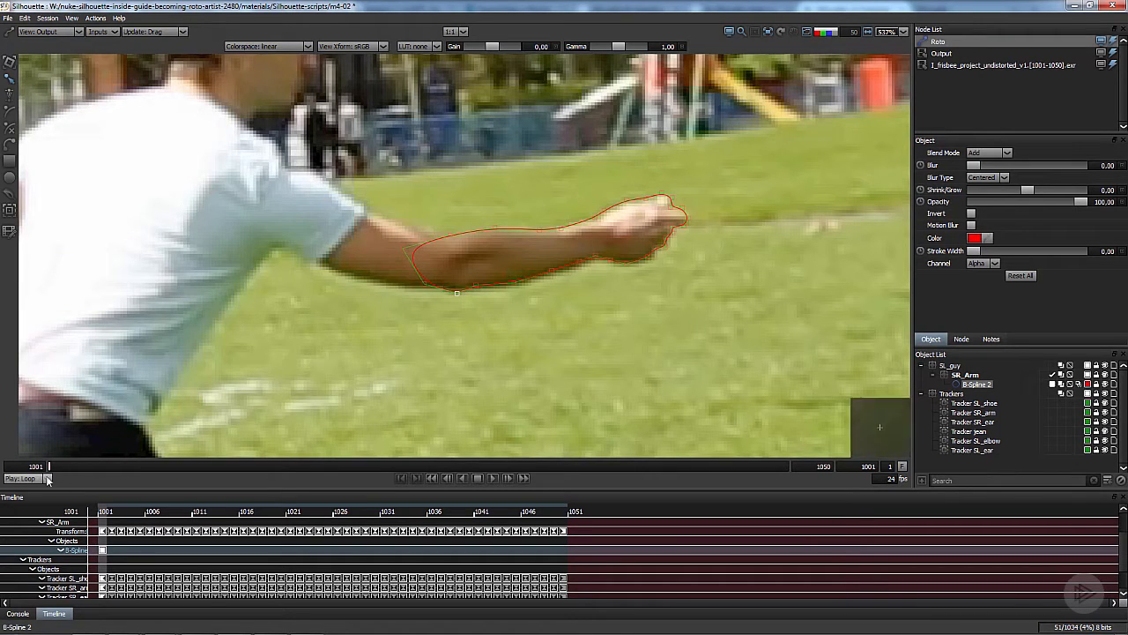
# - At frame 1050, reposition the hand and wrist points of the B-spline to follow the outstretched hand
pyautogui.moveTo(57, 468); pyautogui.dragTo(921, 502)
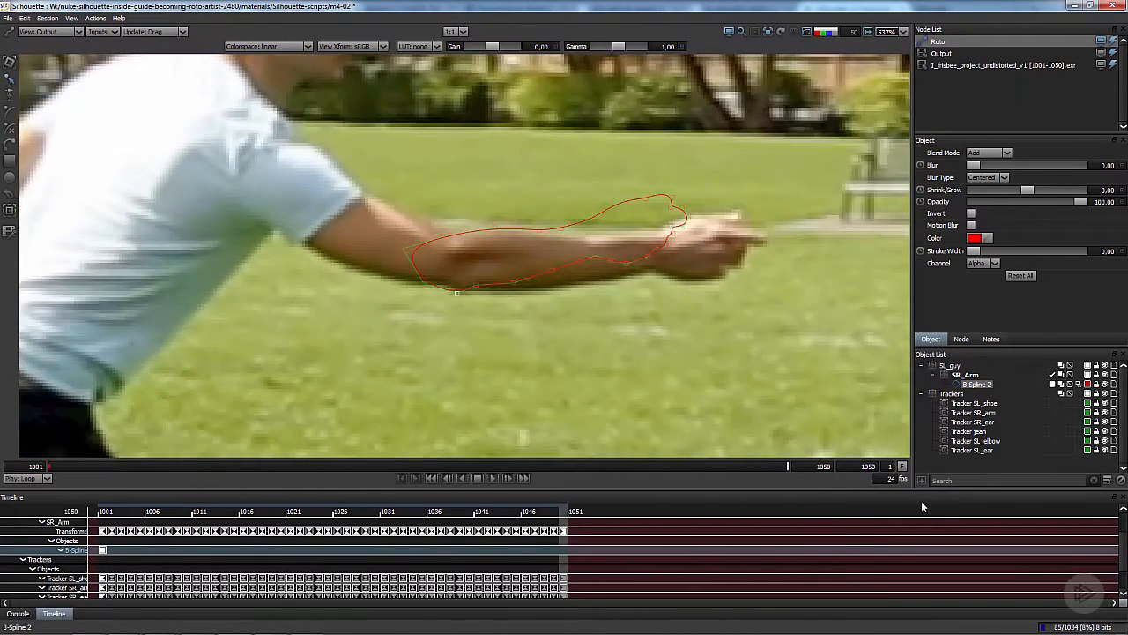
pyautogui.click(449, 270)
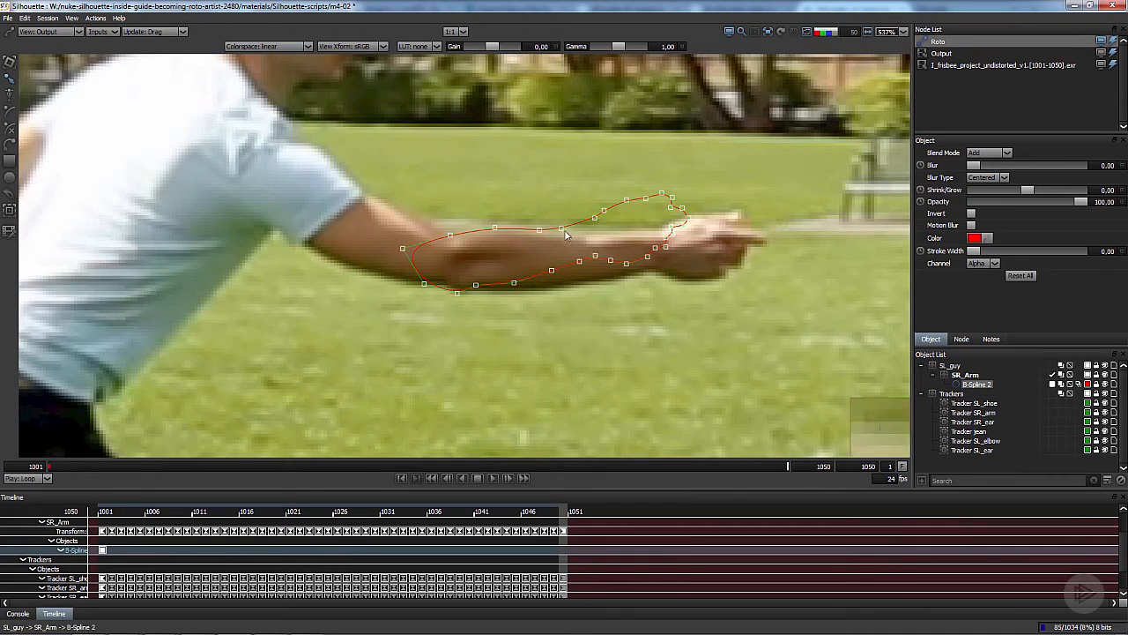
pyautogui.moveTo(560, 230); pyautogui.dragTo(492, 232)
pyautogui.moveTo(508, 285); pyautogui.dragTo(456, 289)
# - Refine the finger and hand outline of the B-spline at frame 1050, comparing it with the shape at frame 1001
pyautogui.press('Home')
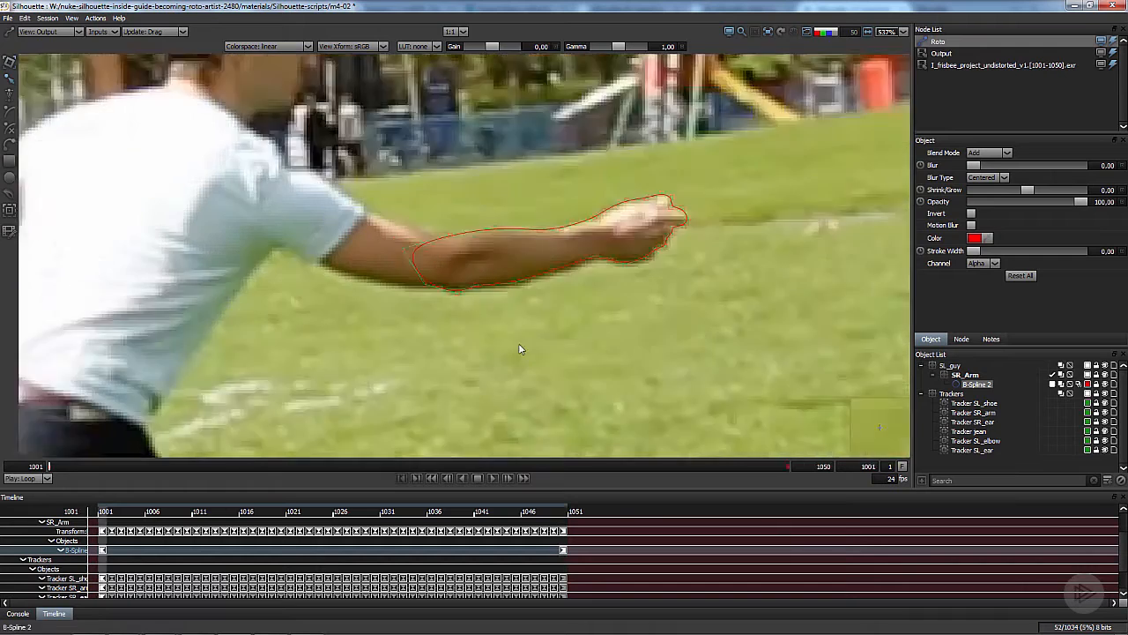
pyautogui.press('End')
pyautogui.moveTo(709, 222); pyautogui.dragTo(721, 280)
pyautogui.press('Home')
pyautogui.press('End')
pyautogui.press('Home')
pyautogui.press('End')
pyautogui.scroll(-1, 644, 261)
pyautogui.moveTo(692, 263); pyautogui.dragTo(623, 266)
pyautogui.scroll(-2, 619, 299)
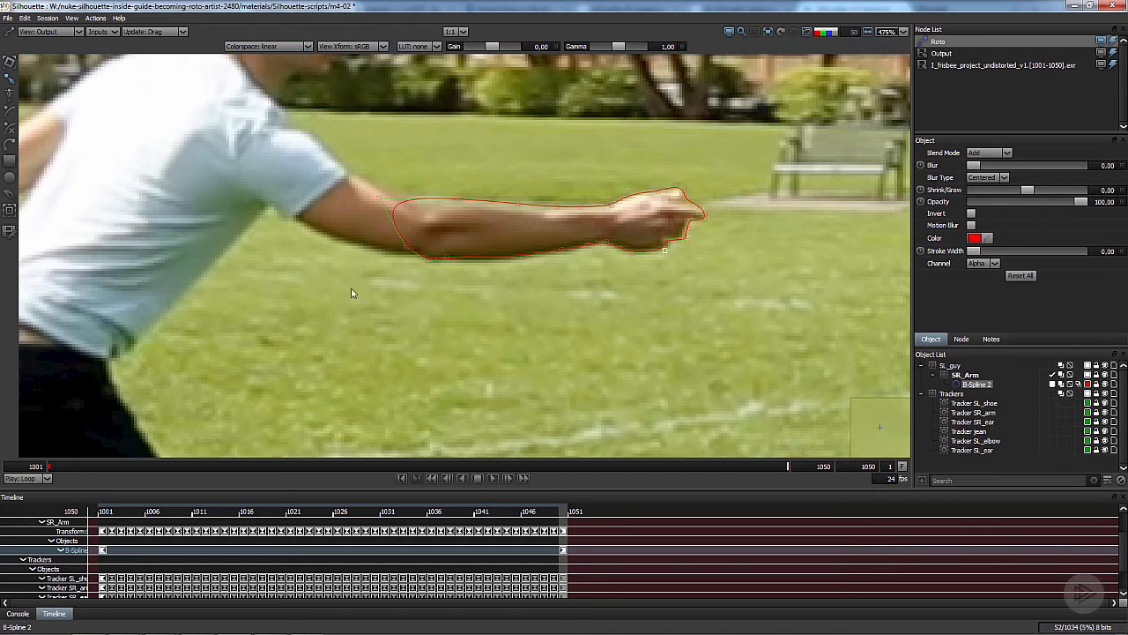
# - Scrub from frame 1001 to 1050 to check how the arm shape follows the forearm and hand
pyautogui.press('Home')
pyautogui.click(41, 468)
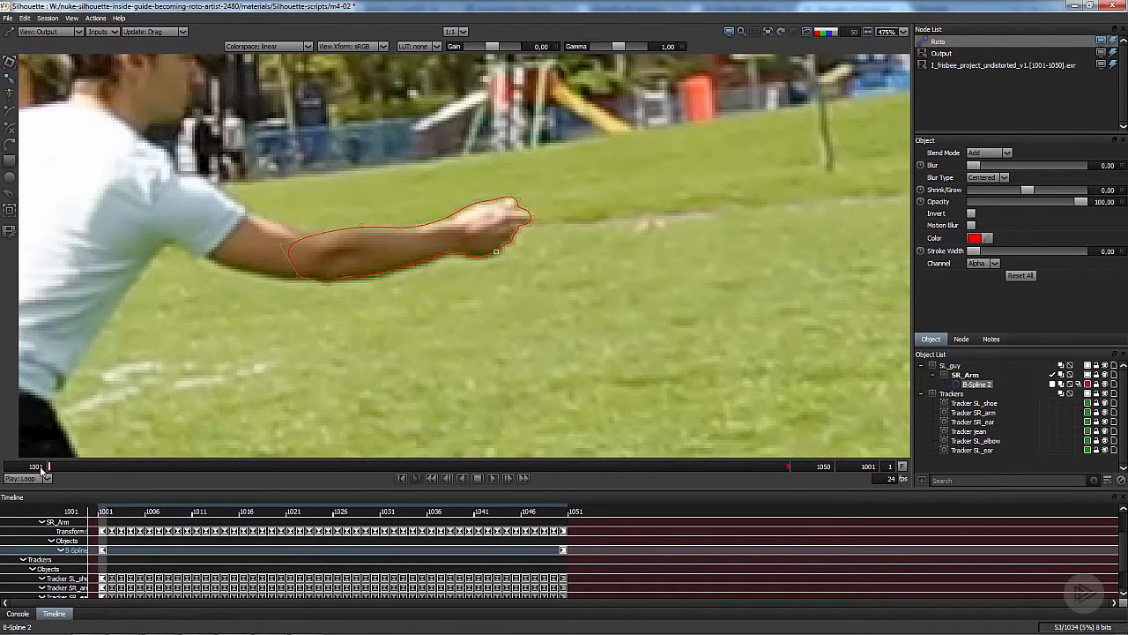
pyautogui.moveTo(55, 470); pyautogui.dragTo(787, 464)
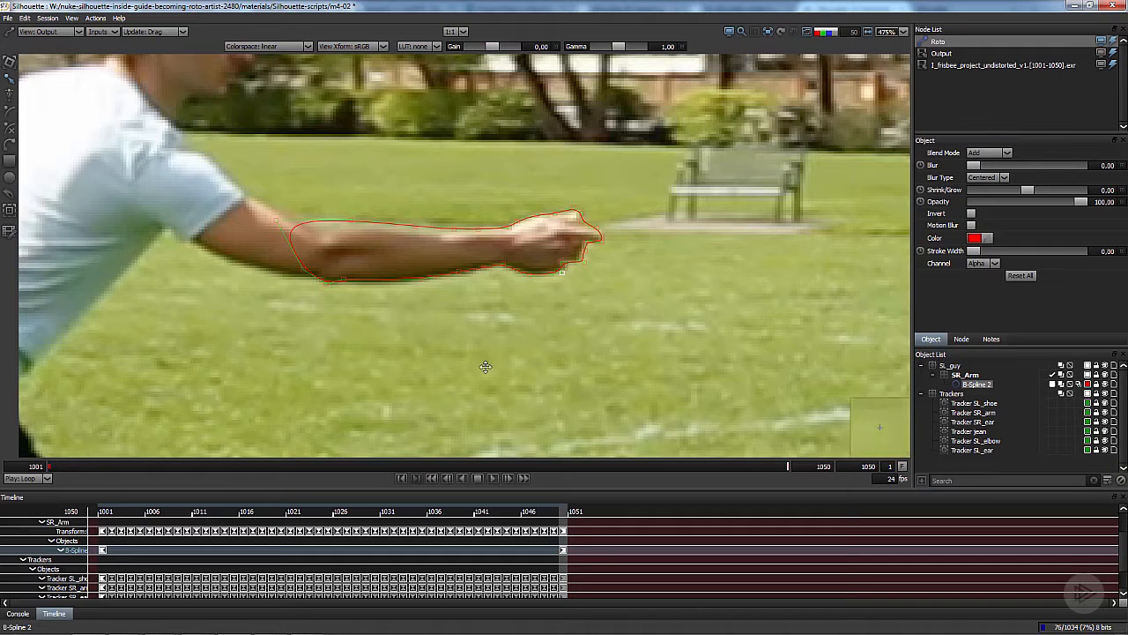
# - Go to frame 1025 and nudge the whole arm shape slightly with the Transform tool to key it there
pyautogui.click(442, 468)
pyautogui.moveTo(443, 469); pyautogui.dragTo(410, 473)
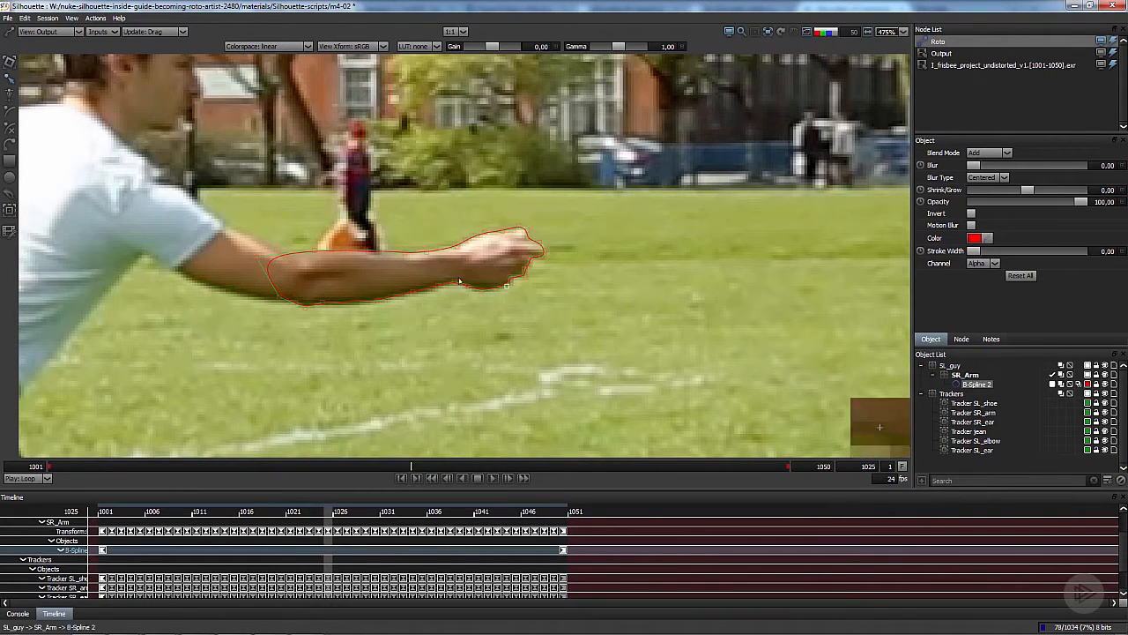
pyautogui.moveTo(445, 286); pyautogui.dragTo(468, 299)
pyautogui.scroll(2, 467, 300)
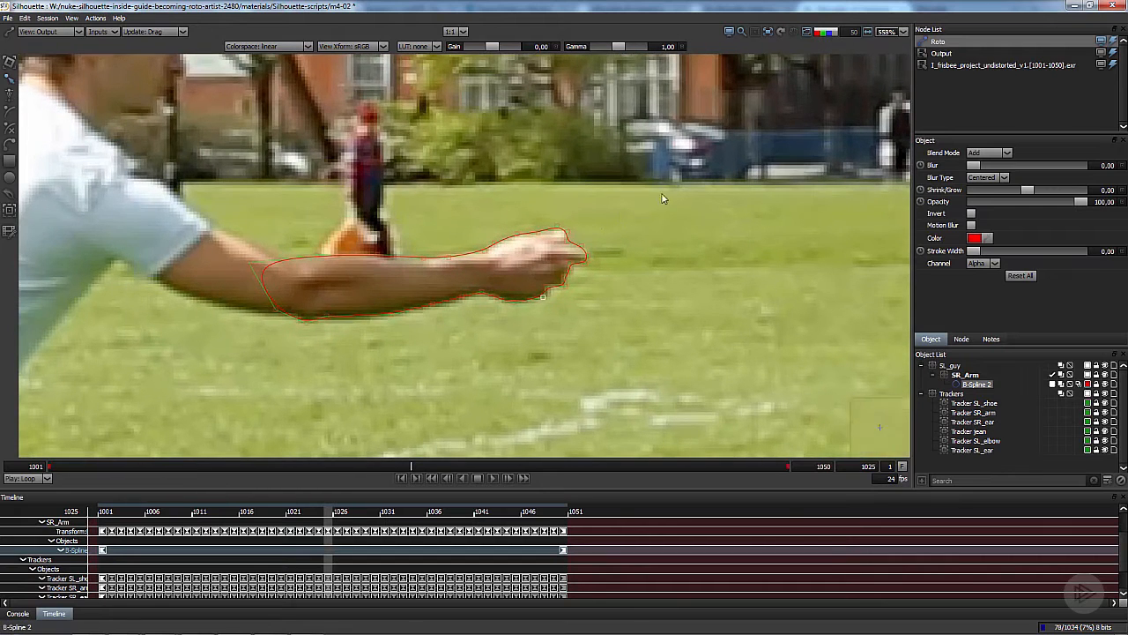
pyautogui.moveTo(648, 200); pyautogui.dragTo(177, 412)
pyautogui.press('t')
pyautogui.press('q')
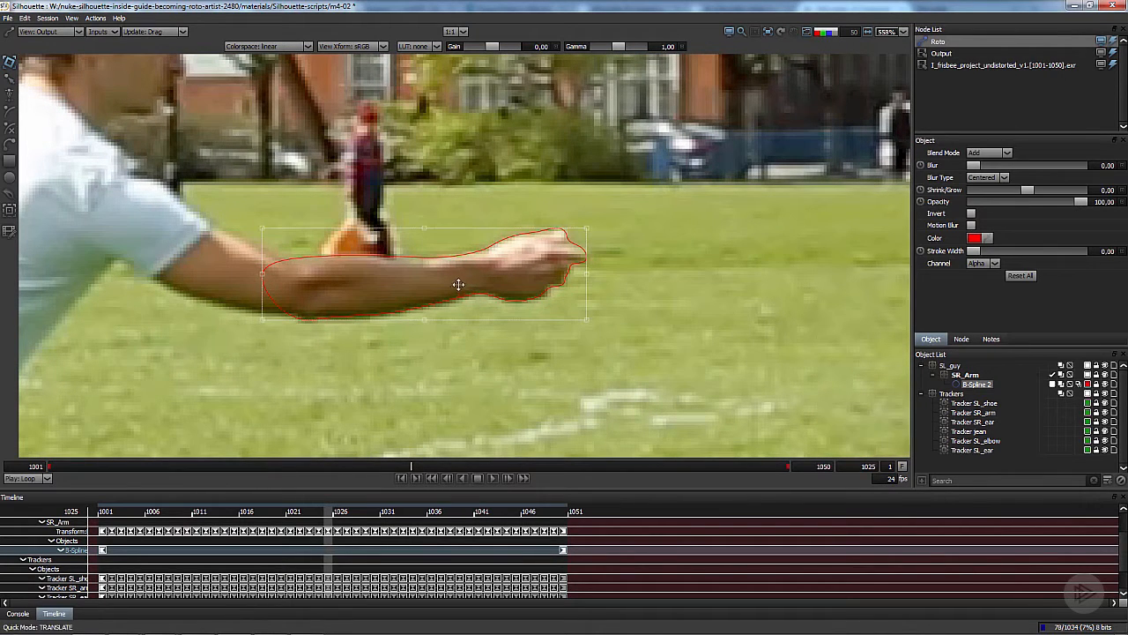
pyautogui.moveTo(459, 283); pyautogui.dragTo(461, 284)
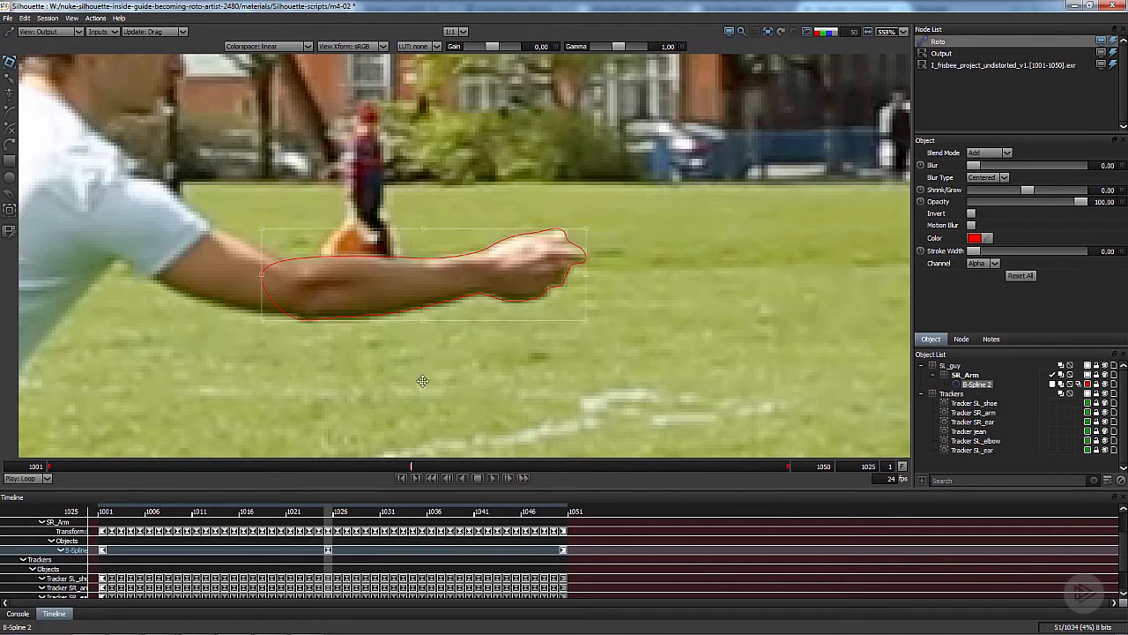
# - Nudge the whole arm shape onto the forearm and hand at frames 1011 and 1038 to add keyframes
pyautogui.click(208, 464)
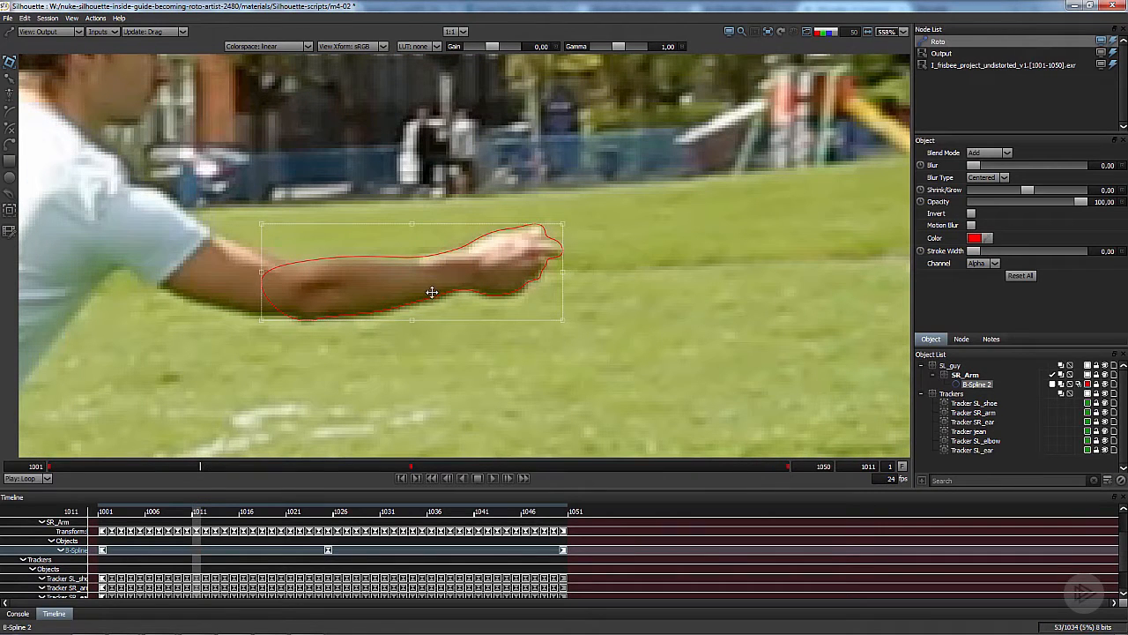
pyautogui.moveTo(432, 292); pyautogui.dragTo(433, 292)
pyautogui.click(612, 464)
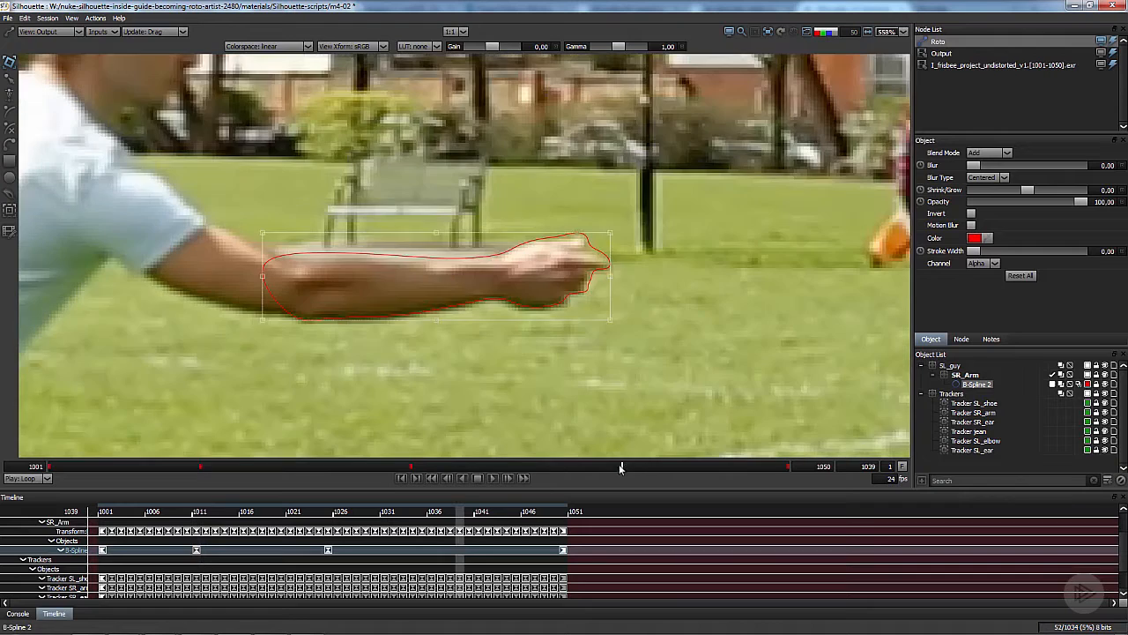
pyautogui.moveTo(511, 295); pyautogui.dragTo(509, 294)
pyautogui.click(508, 288)
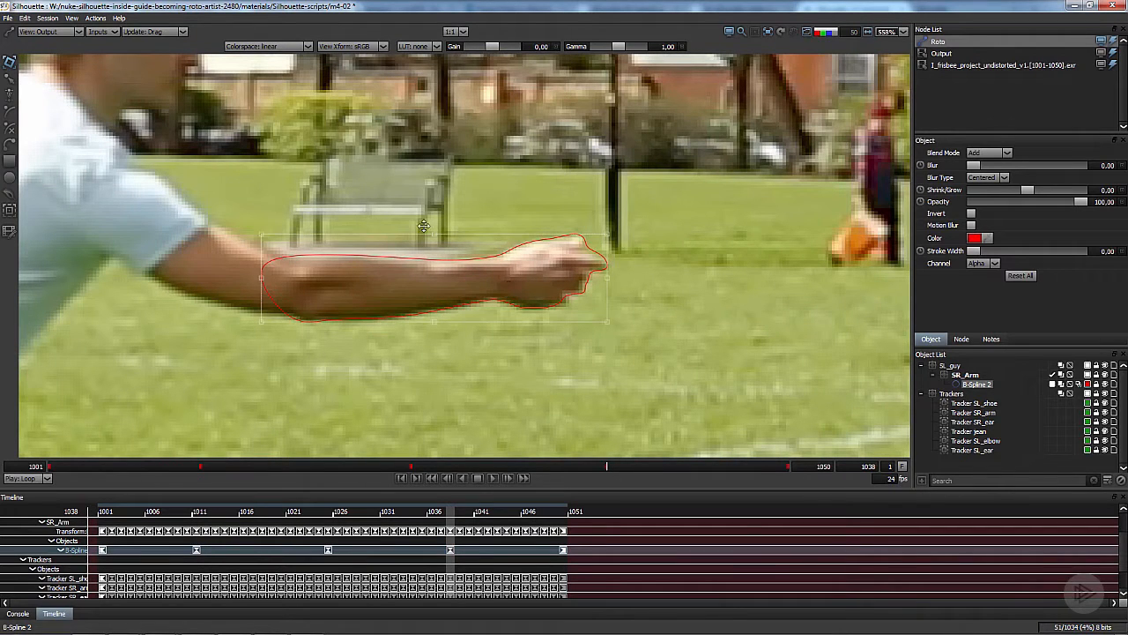
# - Check the arm shape on the frames between keyframes around 1031 and 1032, and return to frame 1001
pyautogui.click(325, 255)
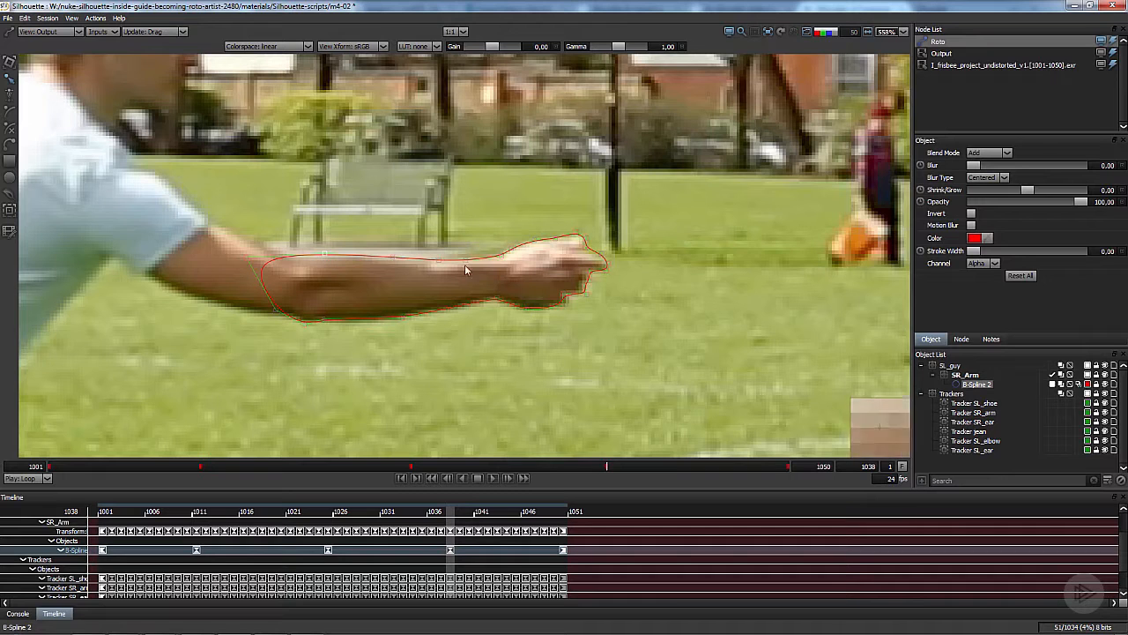
pyautogui.click(514, 466)
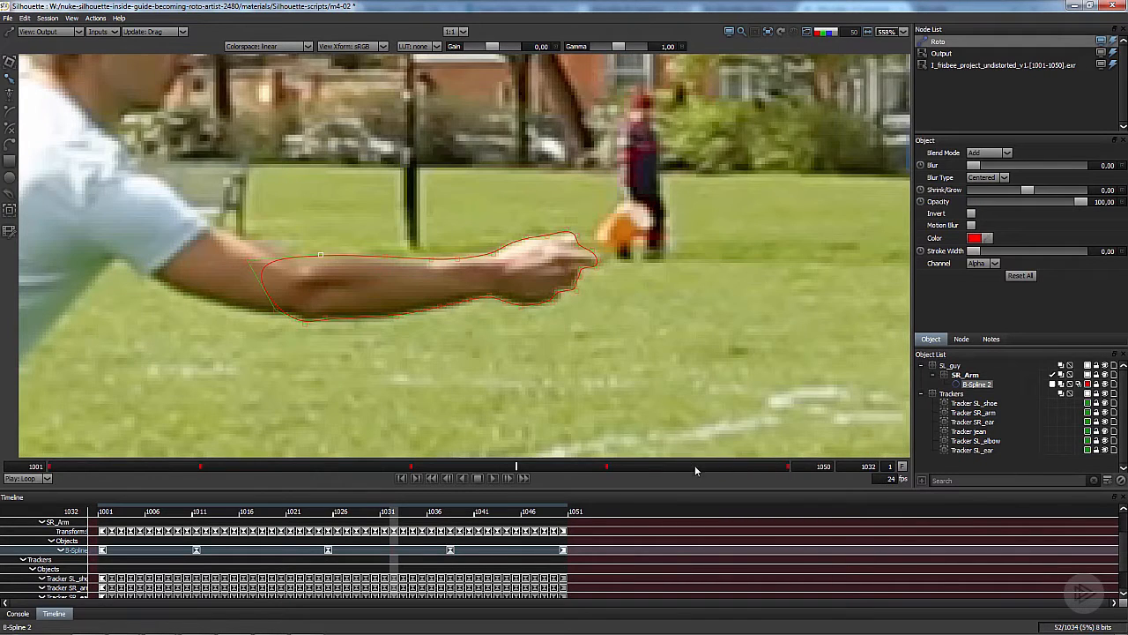
pyautogui.click(695, 466)
pyautogui.click(501, 465)
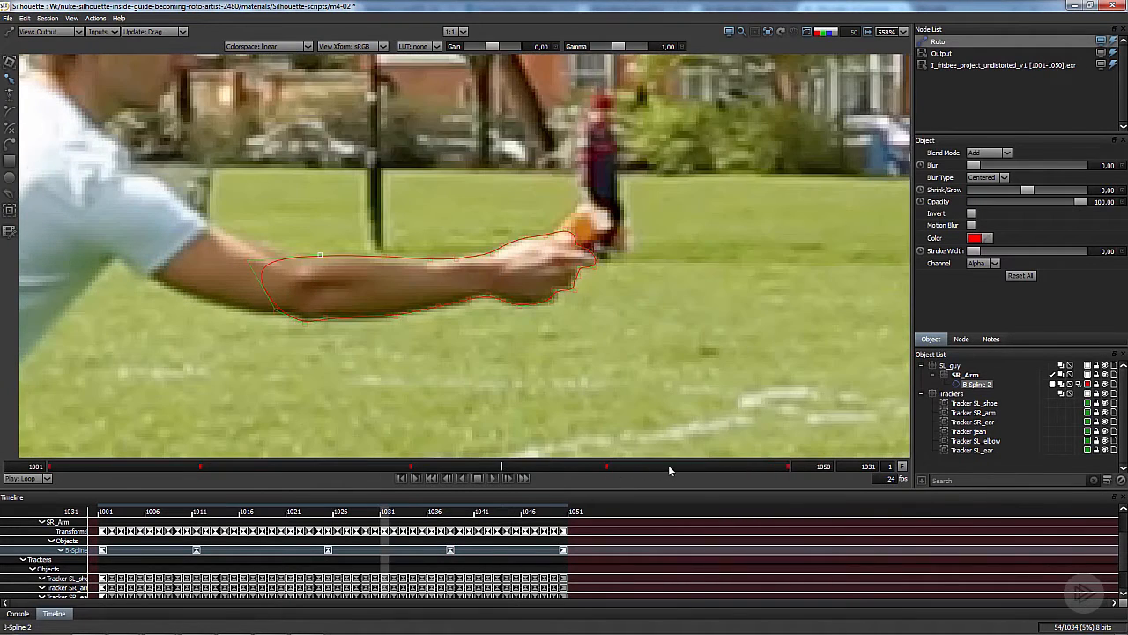
pyautogui.moveTo(668, 465); pyautogui.dragTo(4, 453)
# - Nudge the whole forearm shape slightly onto the arm with the Transform tool at frames 1034 to 1036 and 1044 to key it there
pyautogui.scroll(2, 498, 222)
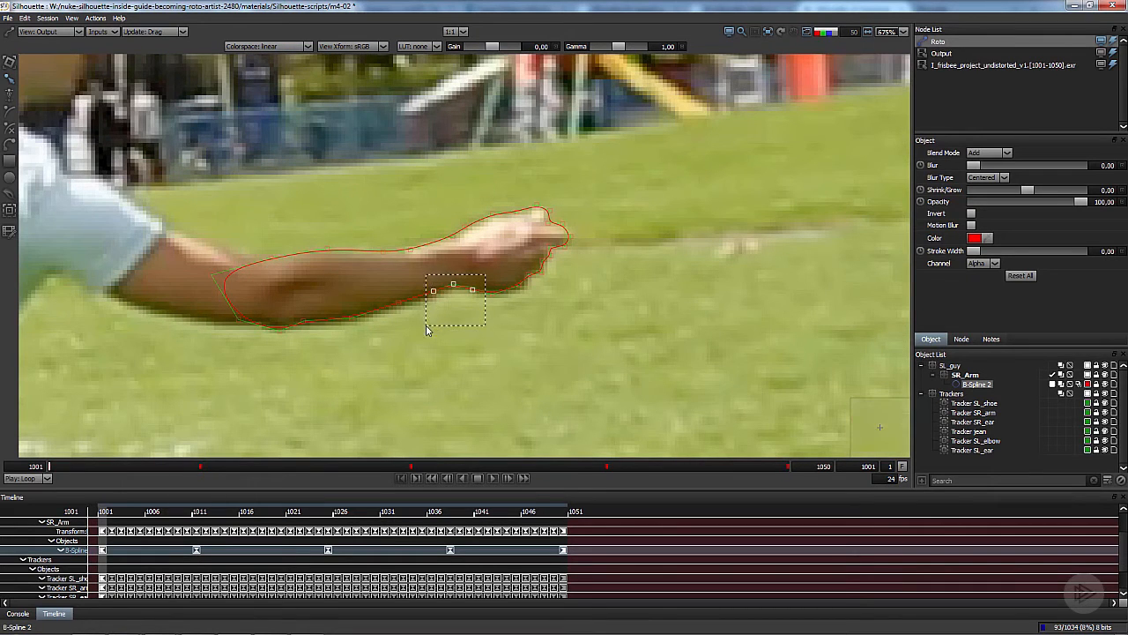
pyautogui.moveTo(426, 329); pyautogui.dragTo(428, 327)
pyautogui.moveTo(86, 466); pyautogui.dragTo(48, 458)
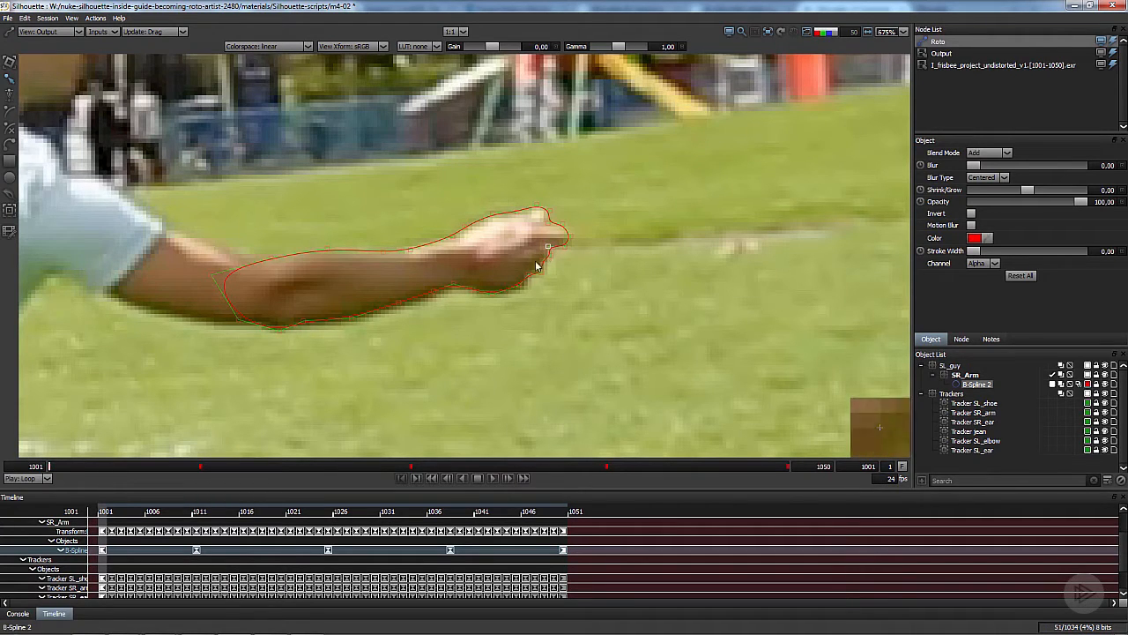
pyautogui.moveTo(77, 468); pyautogui.dragTo(553, 481)
pyautogui.moveTo(486, 331); pyautogui.dragTo(499, 334)
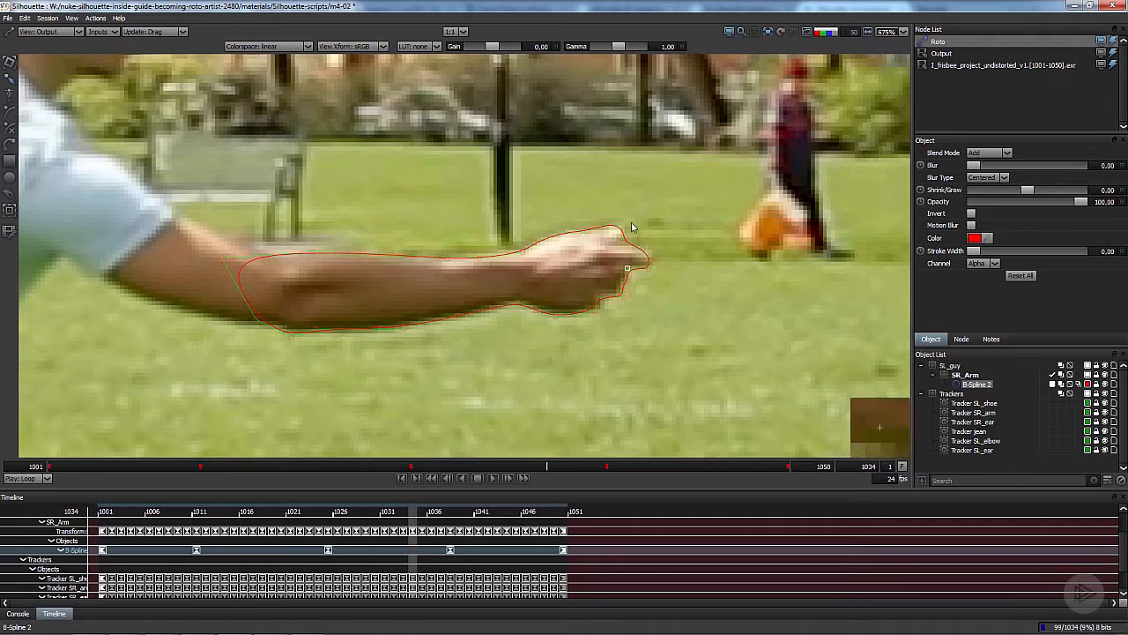
pyautogui.click(393, 305)
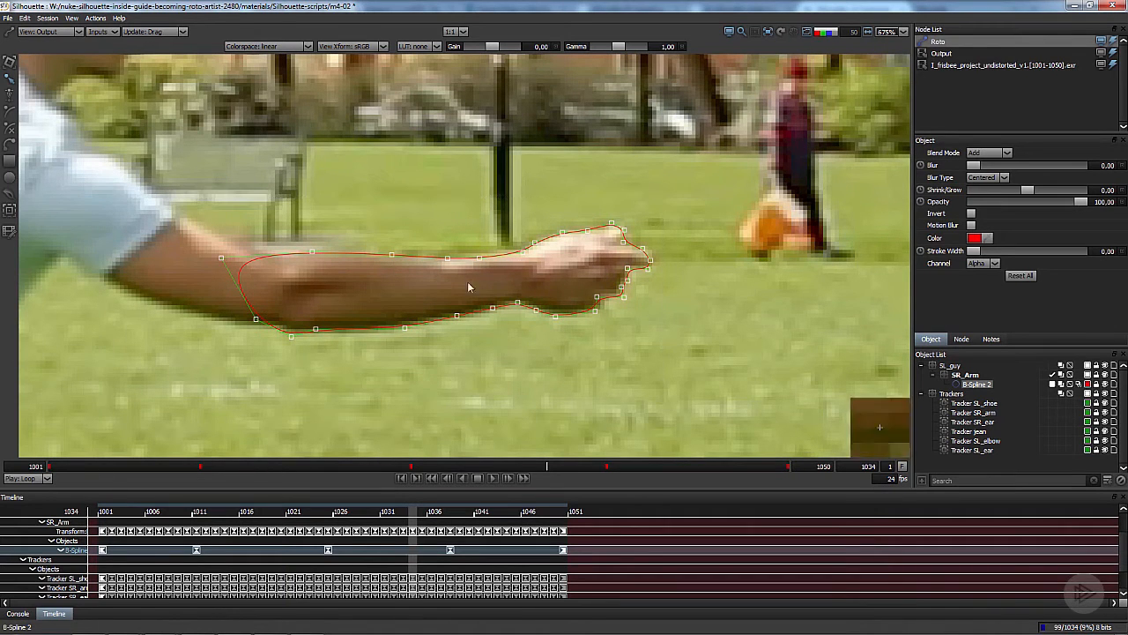
pyautogui.press('q')
pyautogui.press('x')
pyautogui.moveTo(525, 289); pyautogui.dragTo(520, 292)
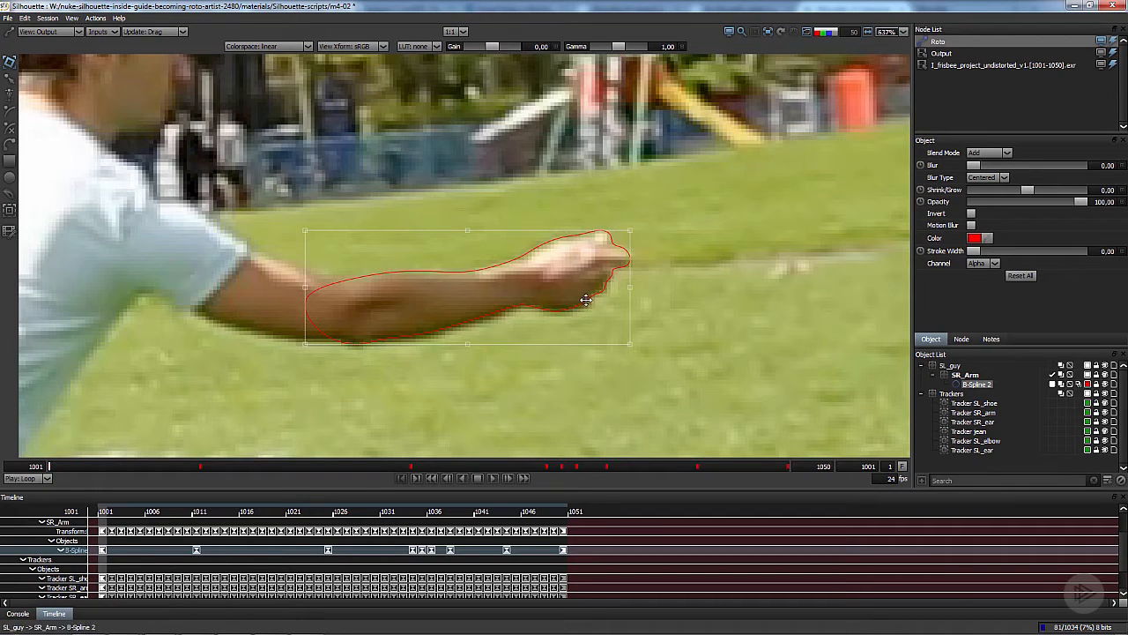
# - Step back and forth through the forearm shape's keyframes to check its fit, and return to frame 1001
pyautogui.hotkey('ctrl', 'Right')
pyautogui.hotkey('ctrl', 'Right')
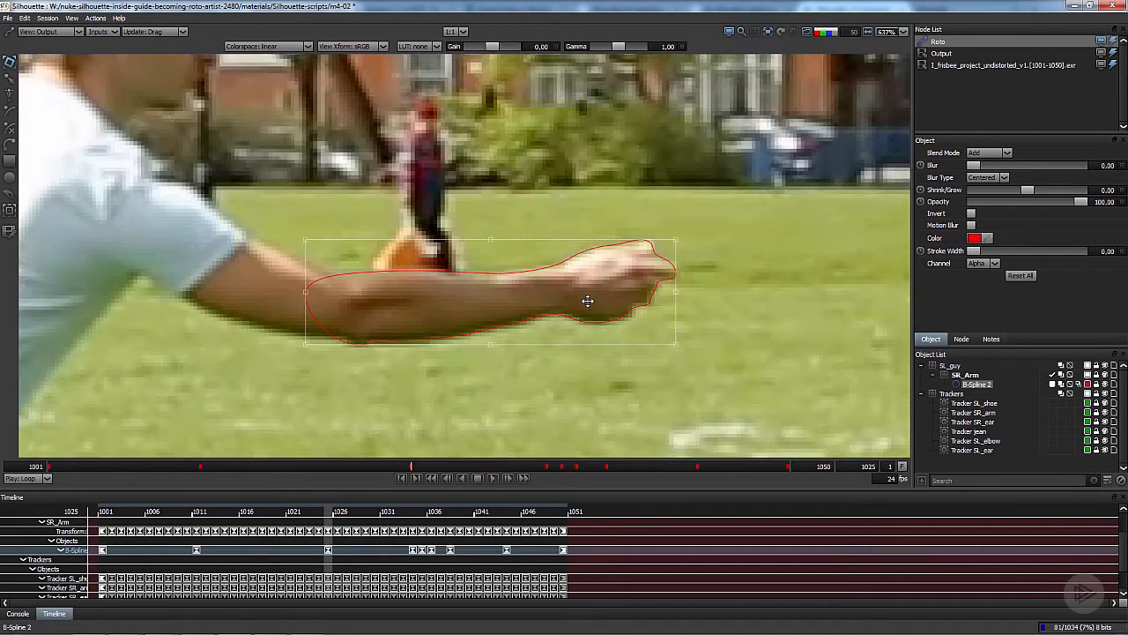
pyautogui.hotkey('ctrl', 'Left')
pyautogui.hotkey('ctrl', 'Right')
pyautogui.hotkey('ctrl', 'Right')
pyautogui.hotkey('ctrl', 'Right')
pyautogui.hotkey('ctrl', 'Left')
pyautogui.hotkey('ctrl', 'Left')
pyautogui.hotkey('ctrl', 'Left')
pyautogui.hotkey('ctrl', 'Left')
pyautogui.hotkey('ctrl', 'Right')
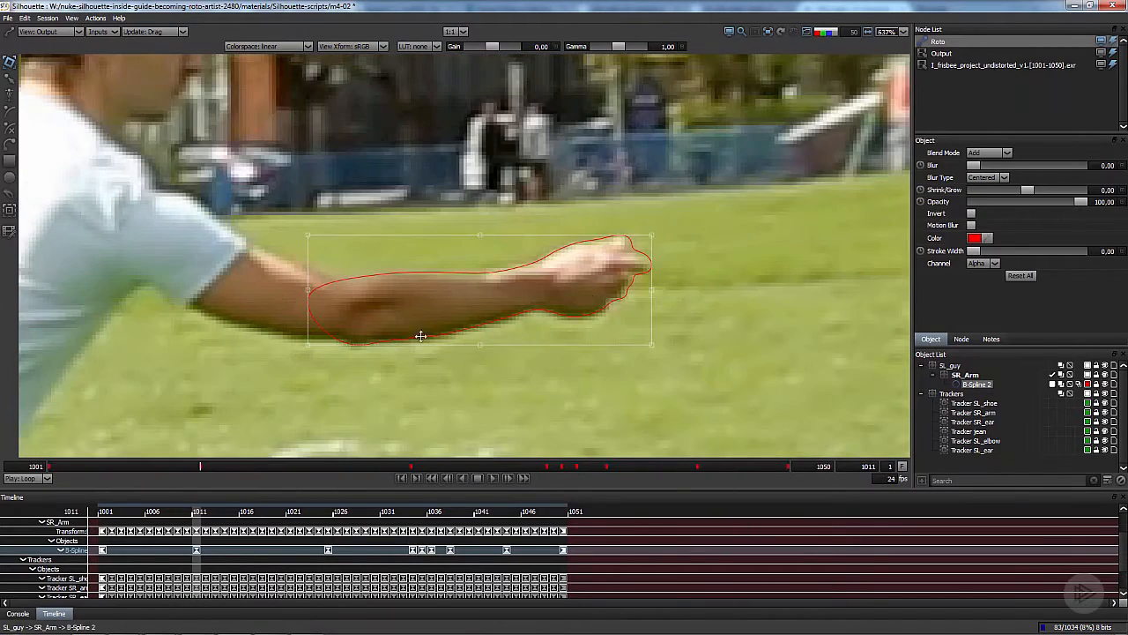
pyautogui.moveTo(204, 467); pyautogui.dragTo(51, 434)
# - Draw a closed B-spline around the sleeve and upper arm at frame 1001, overlapping the forearm shape at the elbow
pyautogui.hotkey('shift', 's')
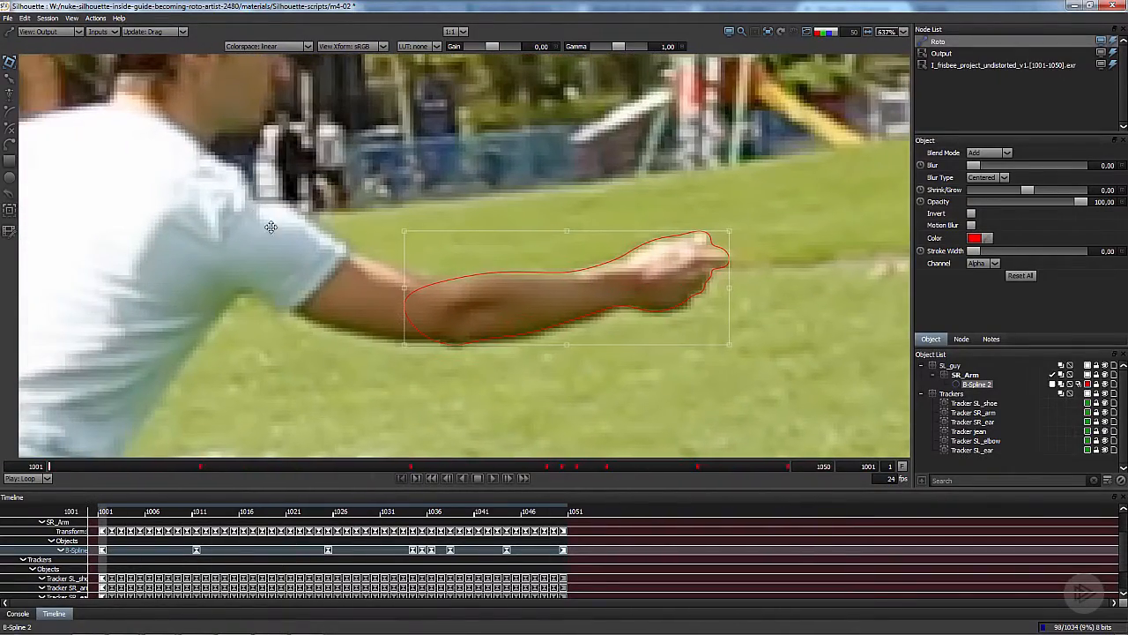
pyautogui.click(8, 112)
pyautogui.moveTo(264, 210); pyautogui.dragTo(376, 202)
pyautogui.scroll(1, 376, 202)
pyautogui.click(319, 201)
pyautogui.click(406, 198)
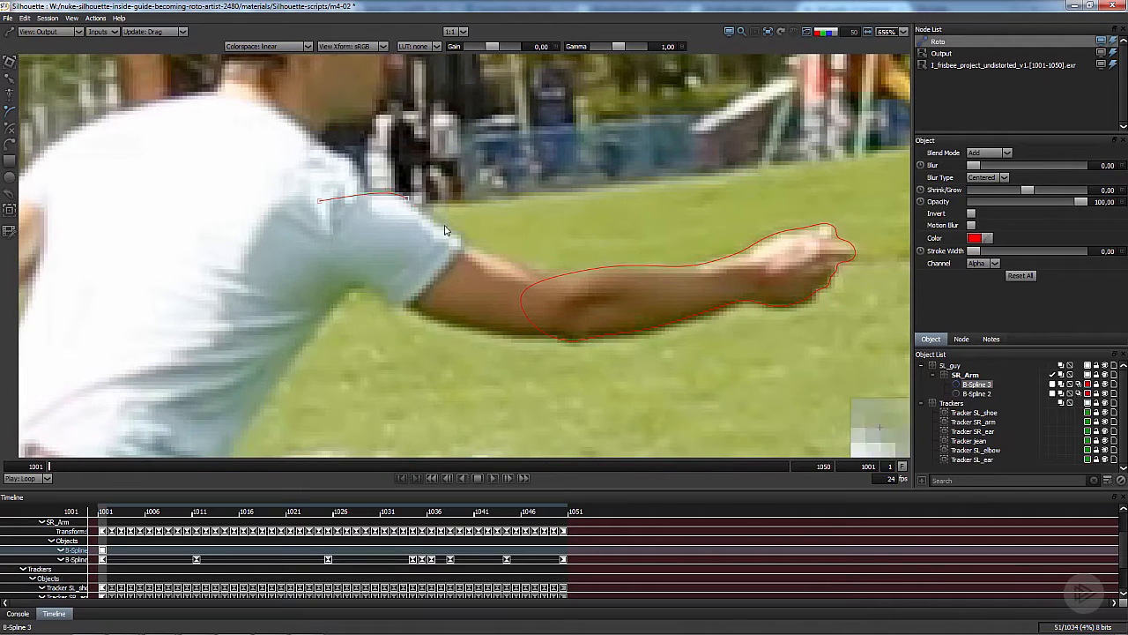
pyautogui.click(379, 294)
pyautogui.click(306, 273)
pyautogui.click(319, 201)
# - Move and reshape the upper-arm shape to fit the sleeve and elbow at frame 1050, and key it around frames 1020 and 1036
pyautogui.click(787, 465)
pyautogui.press('t')
pyautogui.moveTo(420, 306); pyautogui.dragTo(395, 281)
pyautogui.keyDown('ctrl'); pyautogui.click(383, 283); pyautogui.keyUp('ctrl')
pyautogui.moveTo(600, 203); pyautogui.dragTo(606, 222)
pyautogui.press('r')
pyautogui.moveTo(455, 230); pyautogui.dragTo(465, 222)
pyautogui.moveTo(408, 176); pyautogui.dragTo(413, 167)
pyautogui.moveTo(318, 151); pyautogui.dragTo(325, 151)
pyautogui.moveTo(491, 247); pyautogui.dragTo(499, 238)
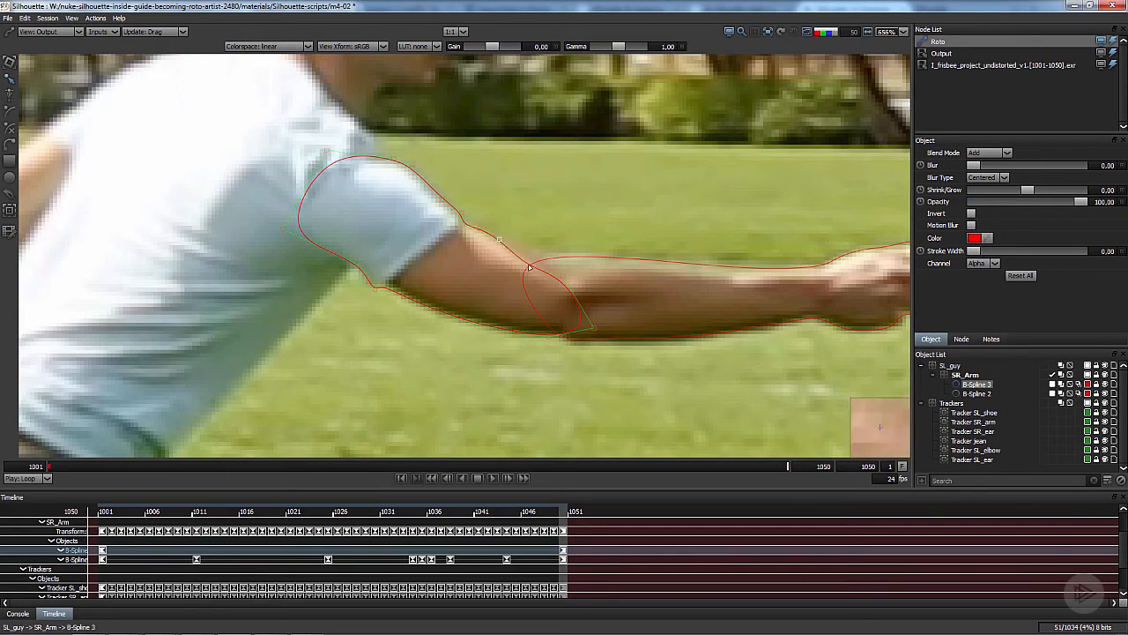
pyautogui.moveTo(560, 276); pyautogui.dragTo(577, 269)
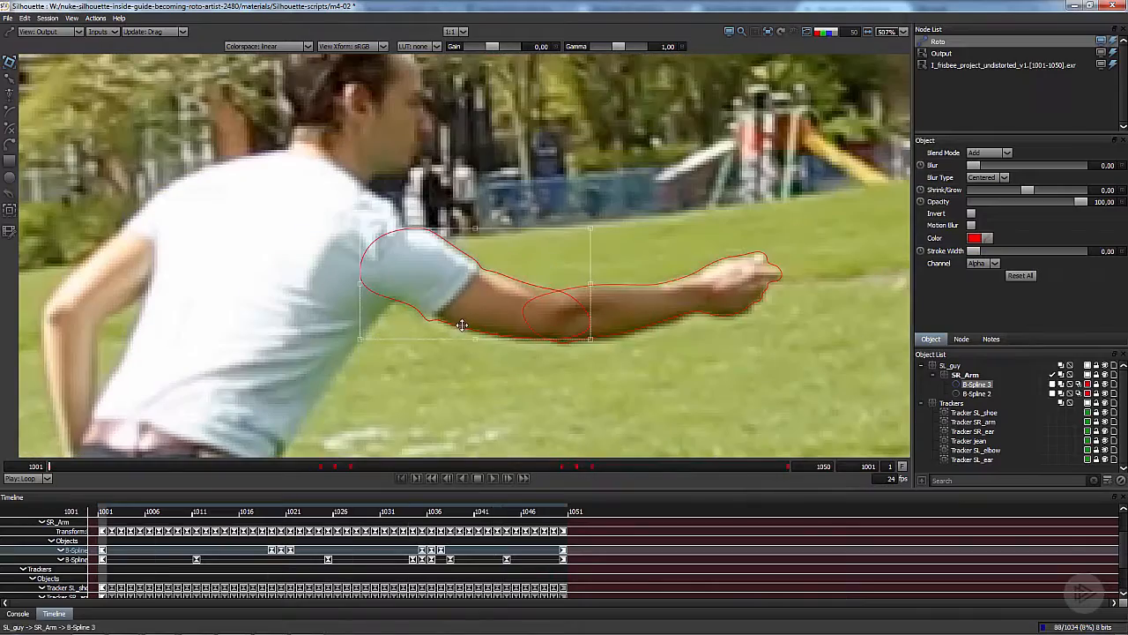
# - Show the matte as a coloured overlay and scrub back to frame 1009 to check both arm shapes
pyautogui.press('s')
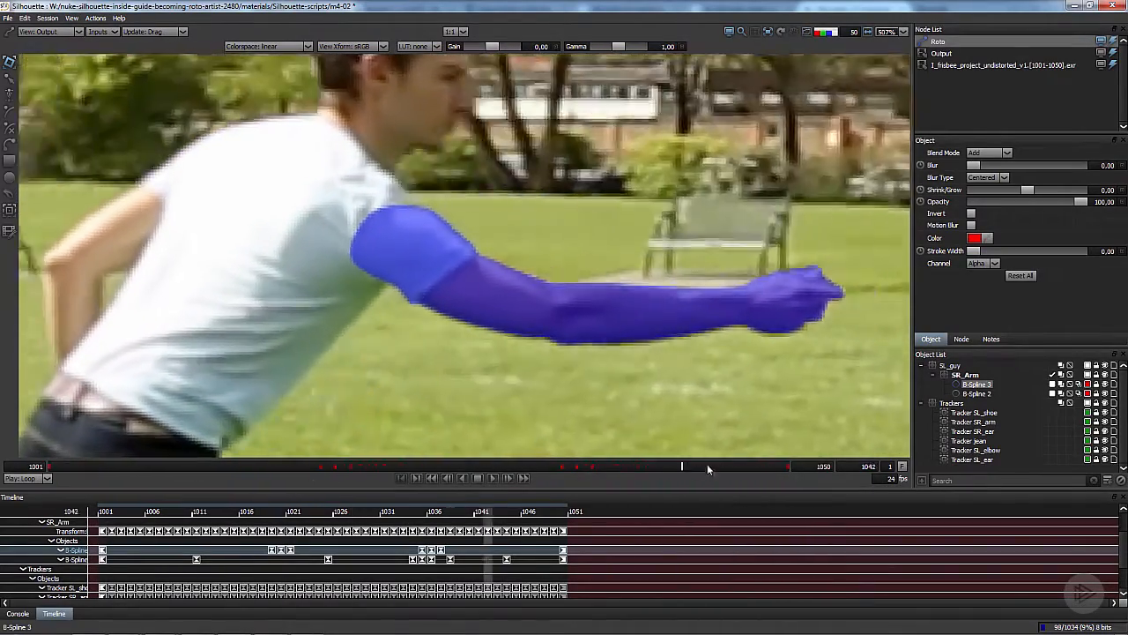
pyautogui.moveTo(707, 469); pyautogui.dragTo(214, 467)
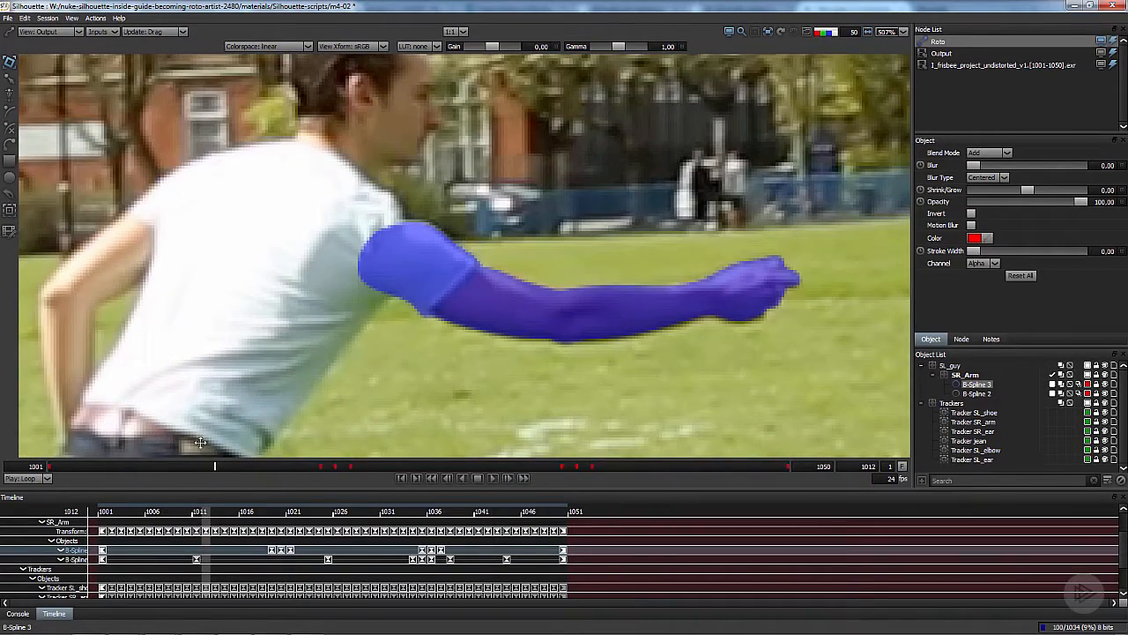
pyautogui.moveTo(212, 470); pyautogui.dragTo(170, 473)
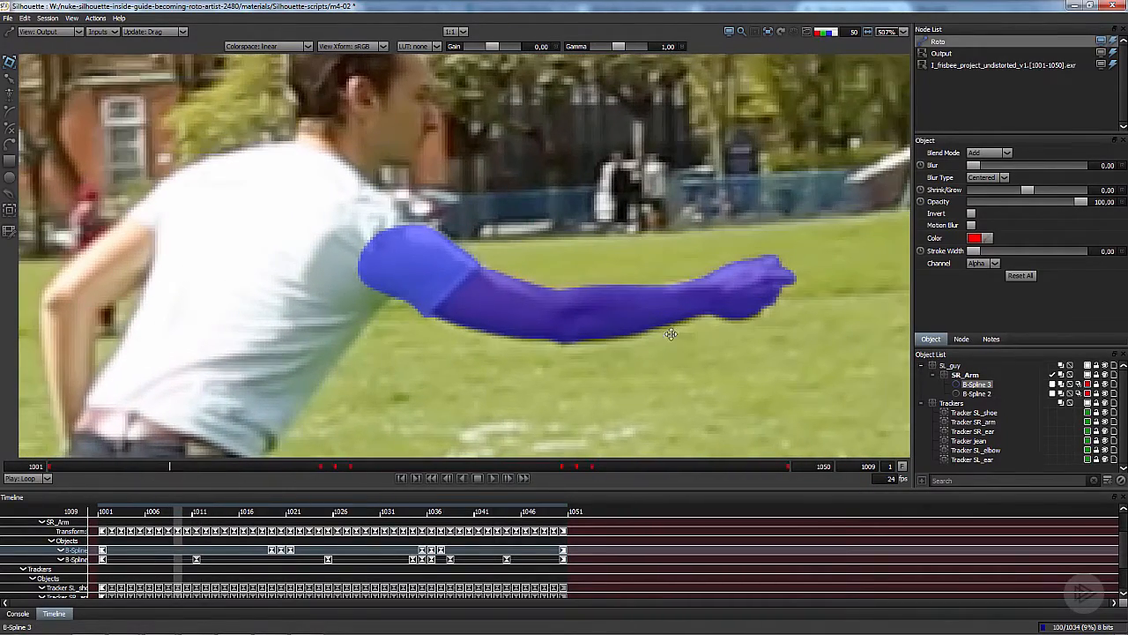
# - Adjust the forearm shape at frame 1009 to key it there, and return to frame 1001 with the whole man in view
pyautogui.scroll(3, 670, 334)
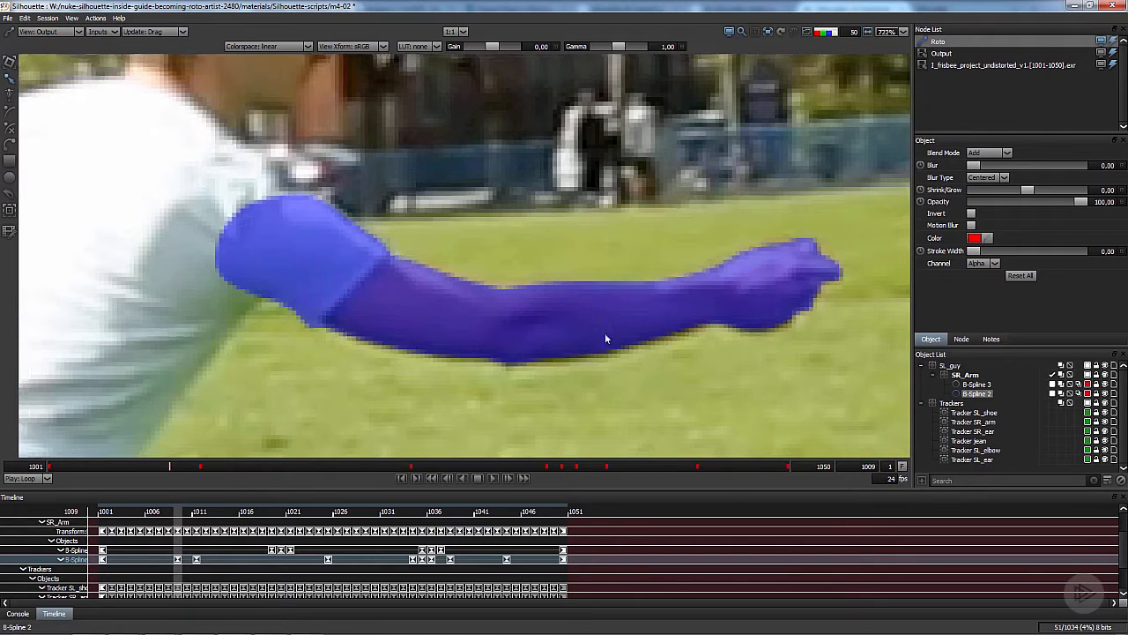
pyautogui.scroll(-1, 605, 332)
pyautogui.moveTo(165, 469); pyautogui.dragTo(3, 446)
pyautogui.scroll(-6, 471, 357)
pyautogui.moveTo(436, 338); pyautogui.dragTo(442, 276)
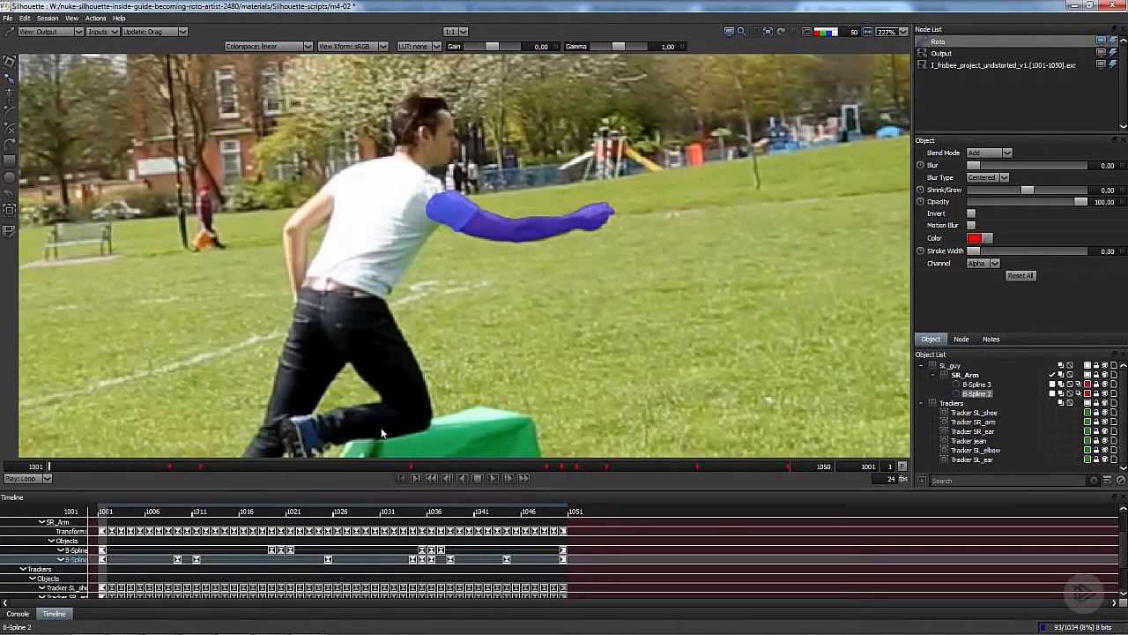